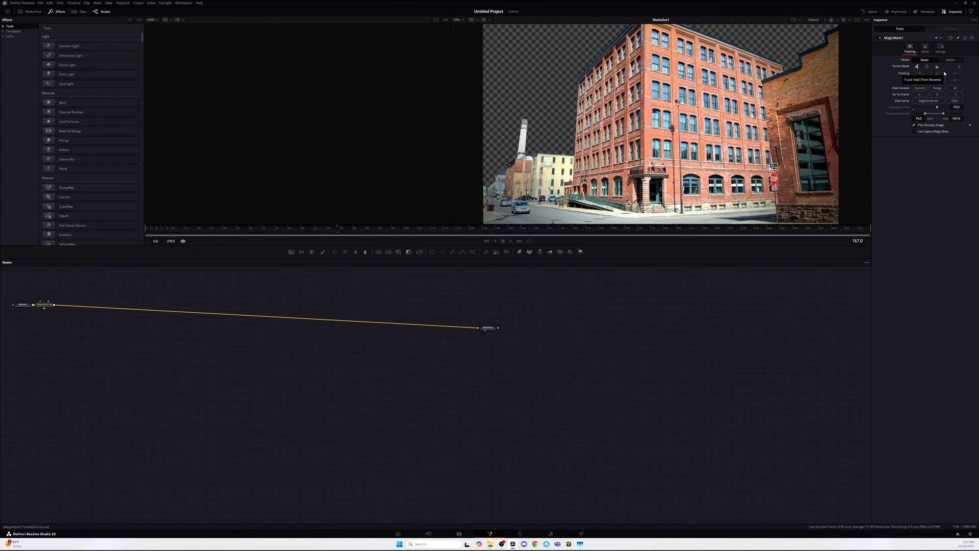
# Step: Reposition the Magic Mask node along the connection in the node graph
pyautogui.moveTo(44, 305); pyautogui.dragTo(137, 307)
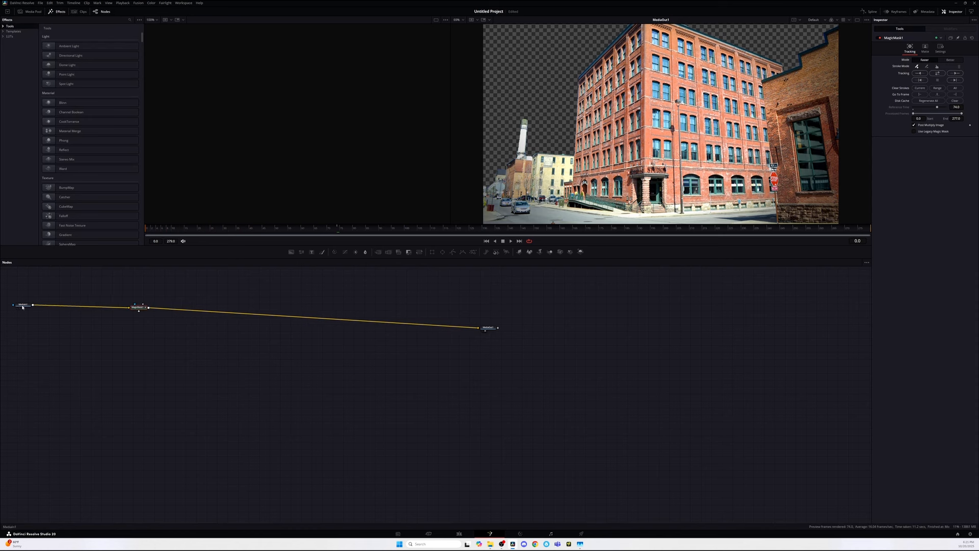
pyautogui.moveTo(23, 304); pyautogui.dragTo(24, 300)
# Step: On the Edit page, convert the timeline clip into a new Fusion clip
pyautogui.click(460, 534)
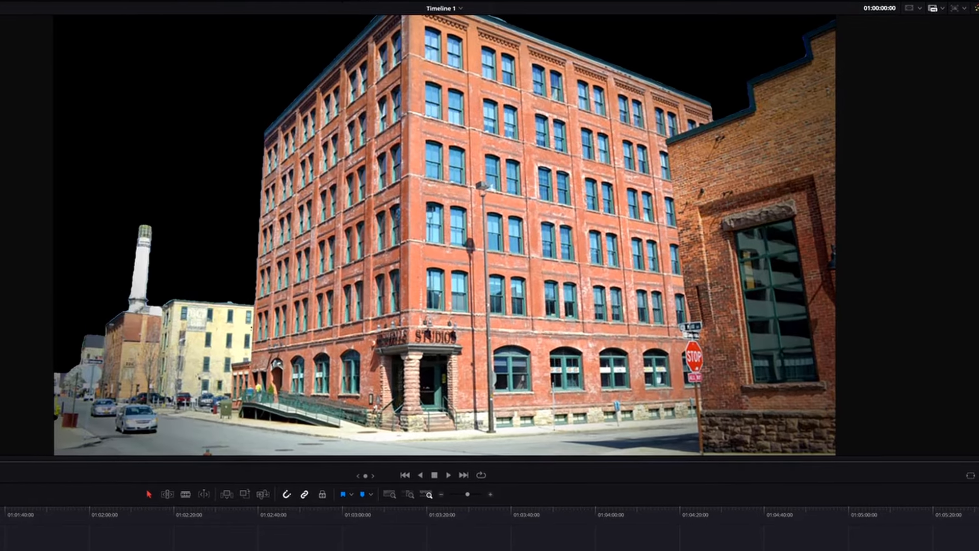
pyautogui.rightClick(79, 409)
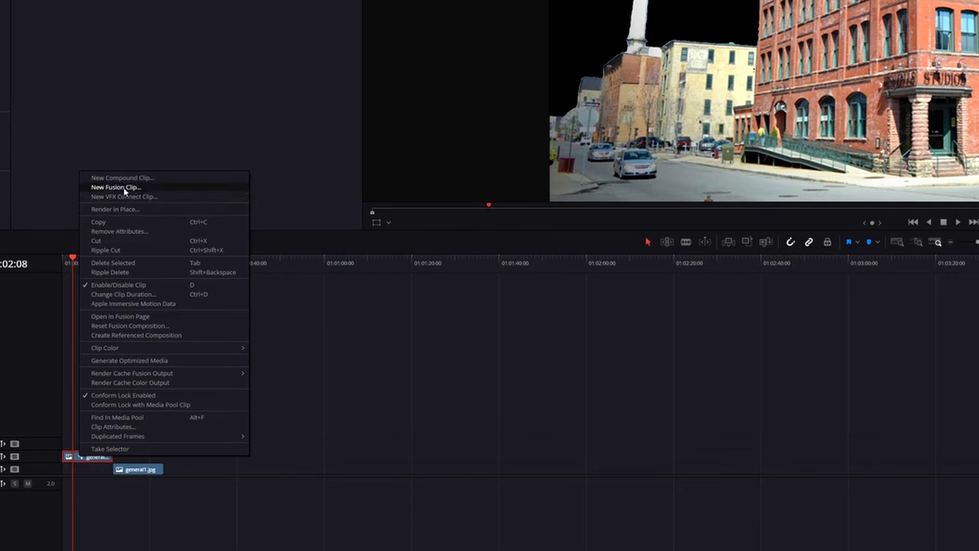
pyautogui.click(96, 263)
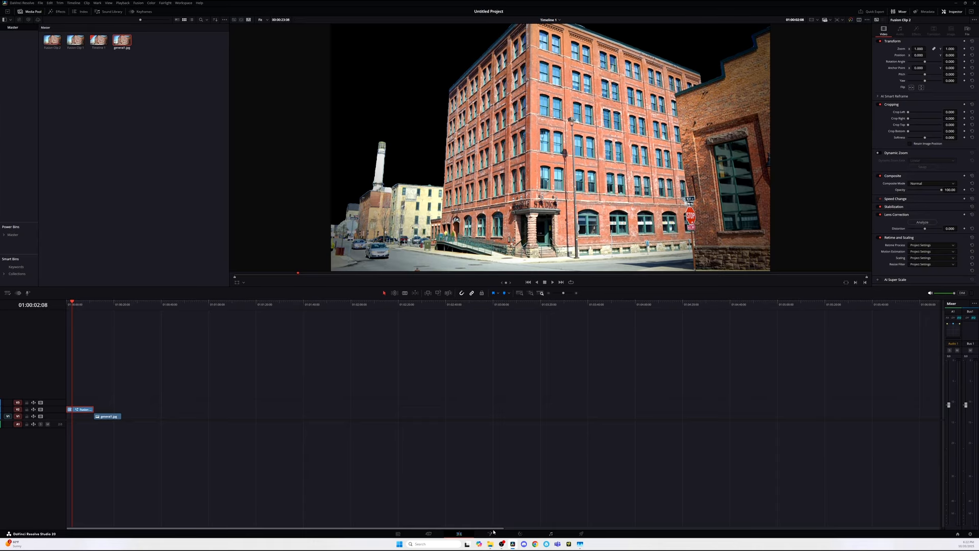
# Step: In the Fusion clip, duplicate the MediaIn node and connect the copy as the foreground of a new Merge
pyautogui.click(492, 533)
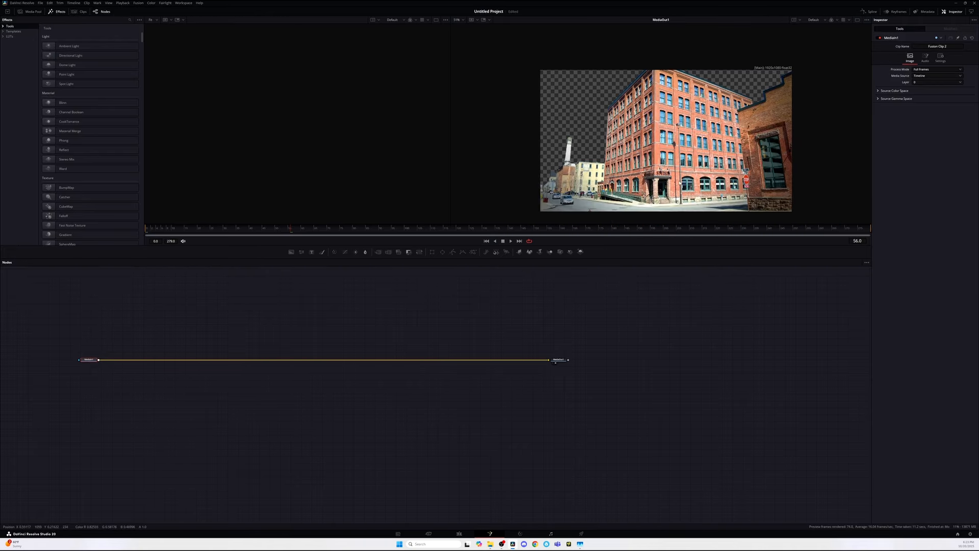
pyautogui.moveTo(93, 363); pyautogui.dragTo(86, 361)
pyautogui.hotkey('ctrl', 'c')
pyautogui.hotkey('ctrl', 'v')
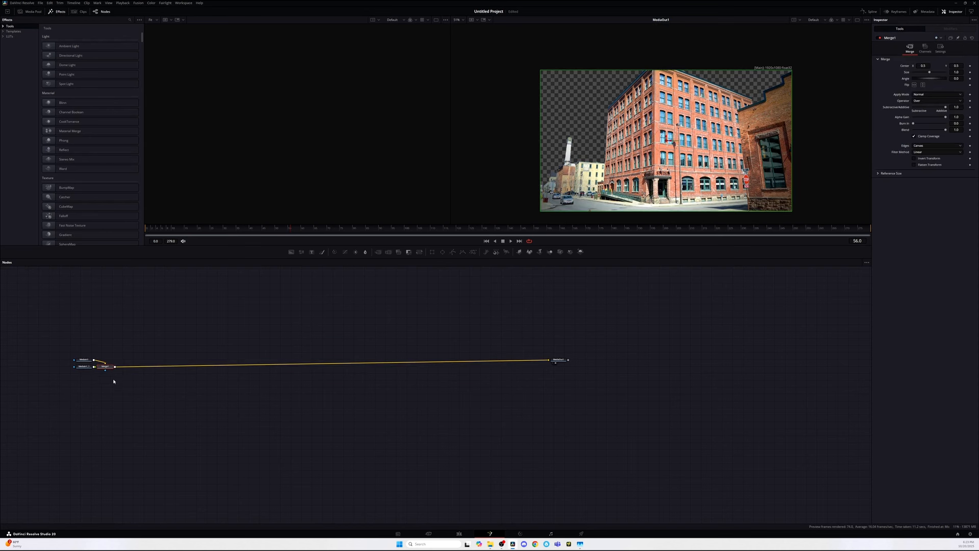
pyautogui.moveTo(95, 370); pyautogui.dragTo(148, 337)
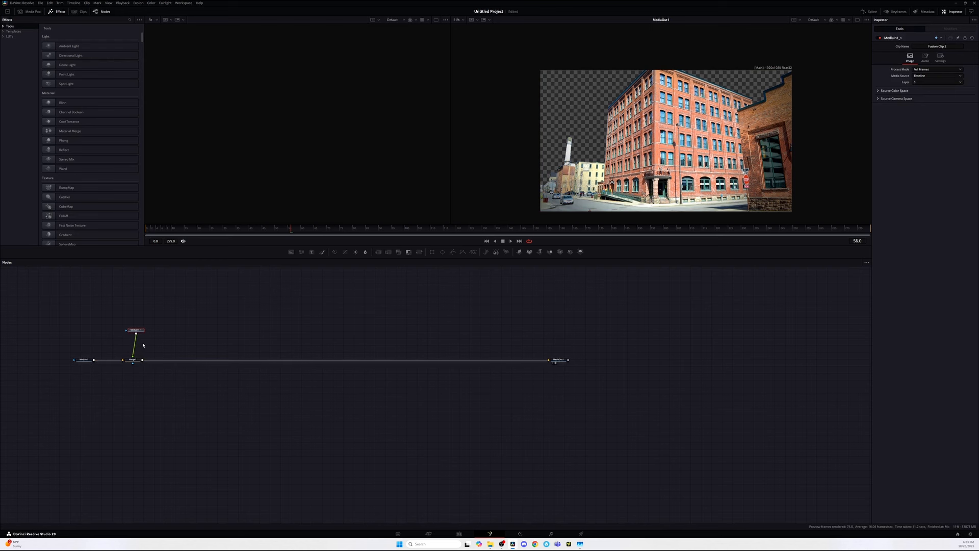
# Step: Draw a polygon mask outlining the main building's roofline, right edge and base along the street
pyautogui.click(452, 252)
pyautogui.rightClick(617, 302)
pyautogui.click(663, 62)
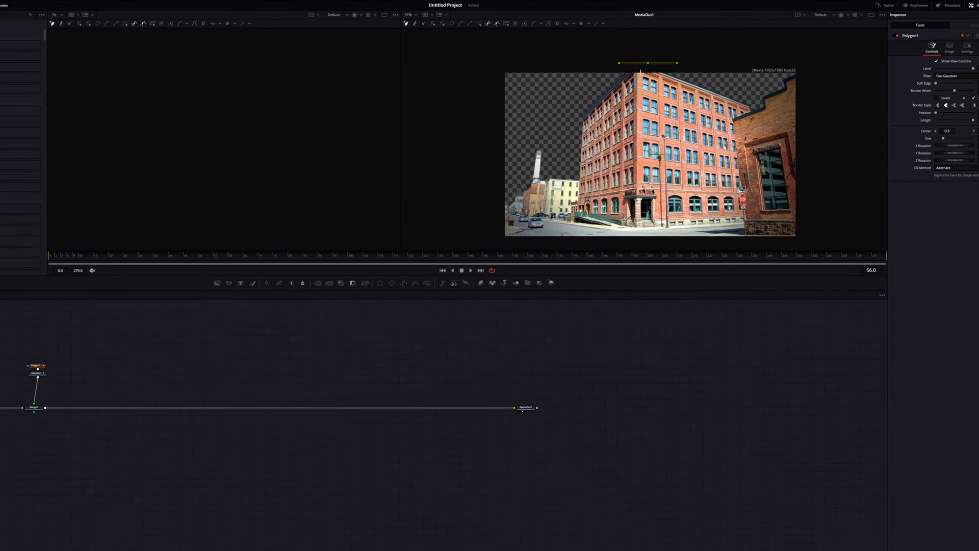
pyautogui.click(694, 77)
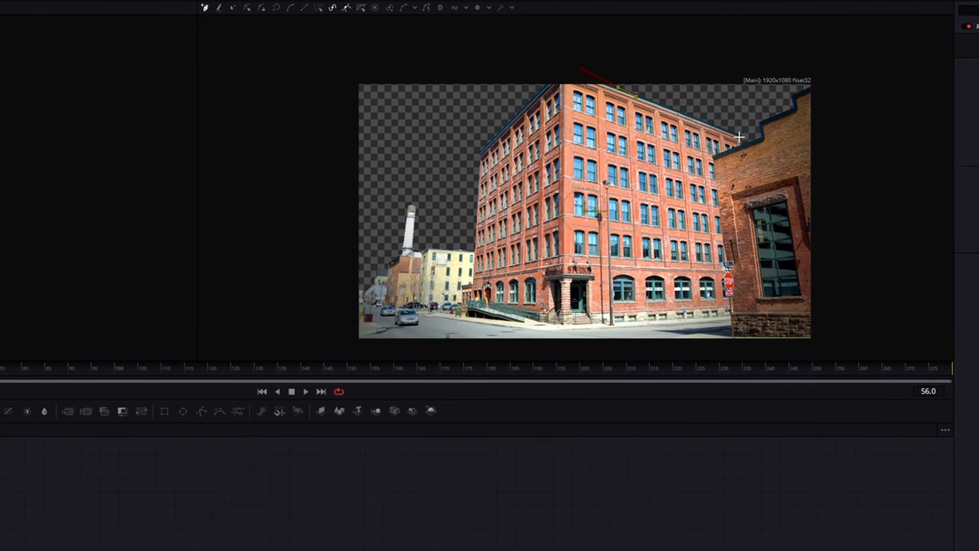
pyautogui.click(745, 124)
pyautogui.click(712, 160)
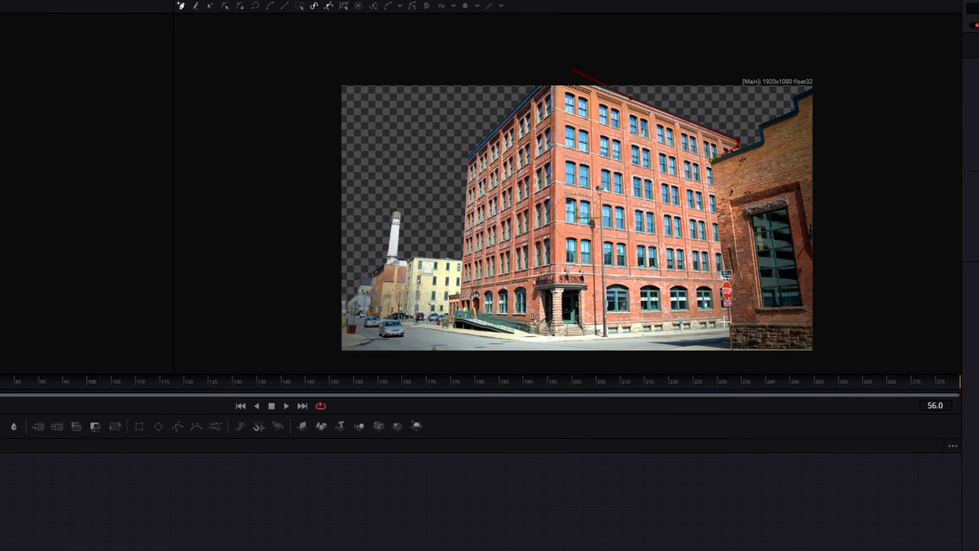
pyautogui.click(730, 327)
pyautogui.click(578, 335)
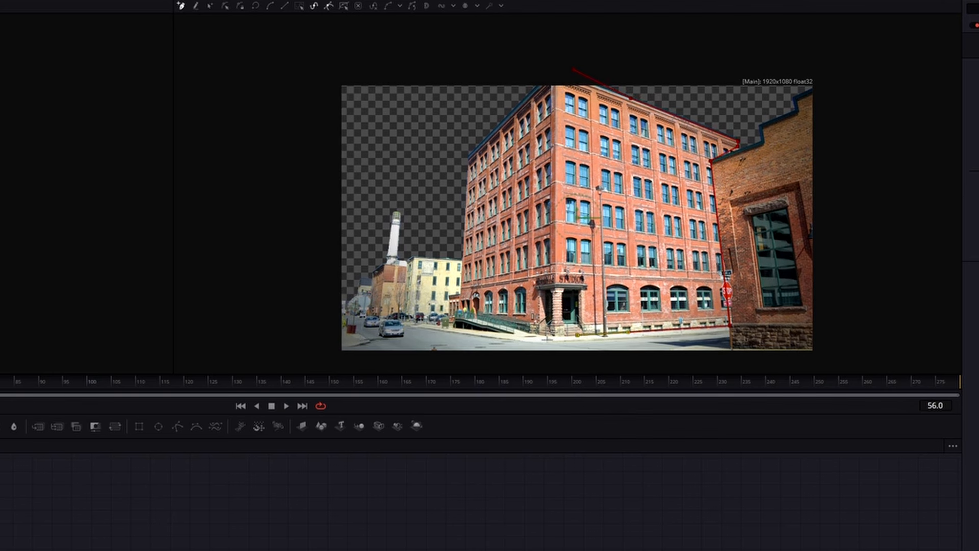
pyautogui.click(545, 336)
pyautogui.click(533, 333)
pyautogui.click(512, 335)
pyautogui.click(448, 328)
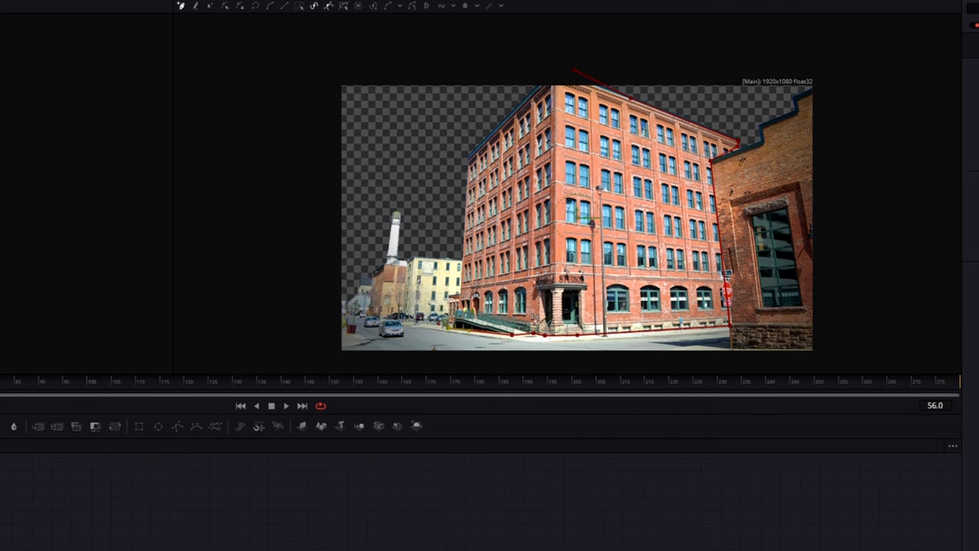
# Step: Add a Transform node and wire the polygon-masked MediaIn copy through it into the Merge
pyautogui.write('trans')
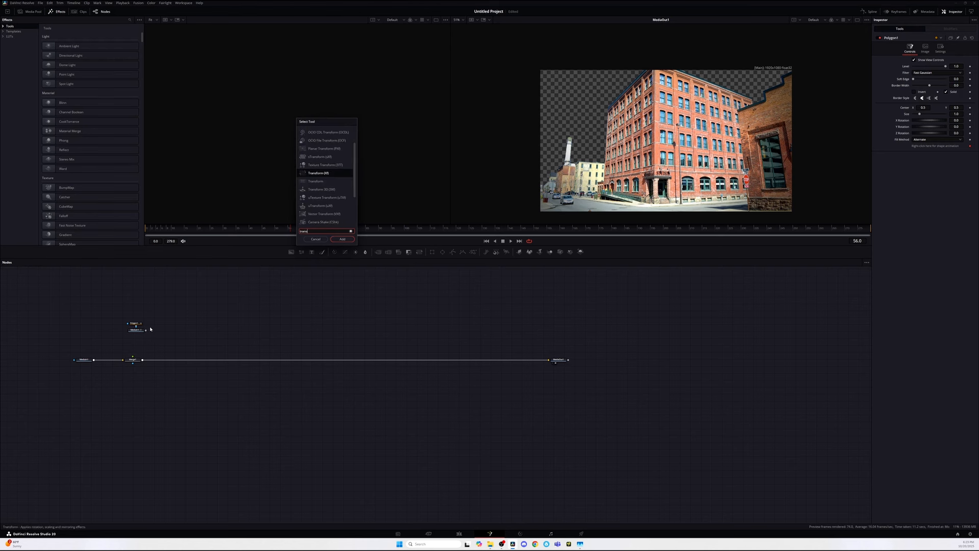
pyautogui.press('Return')
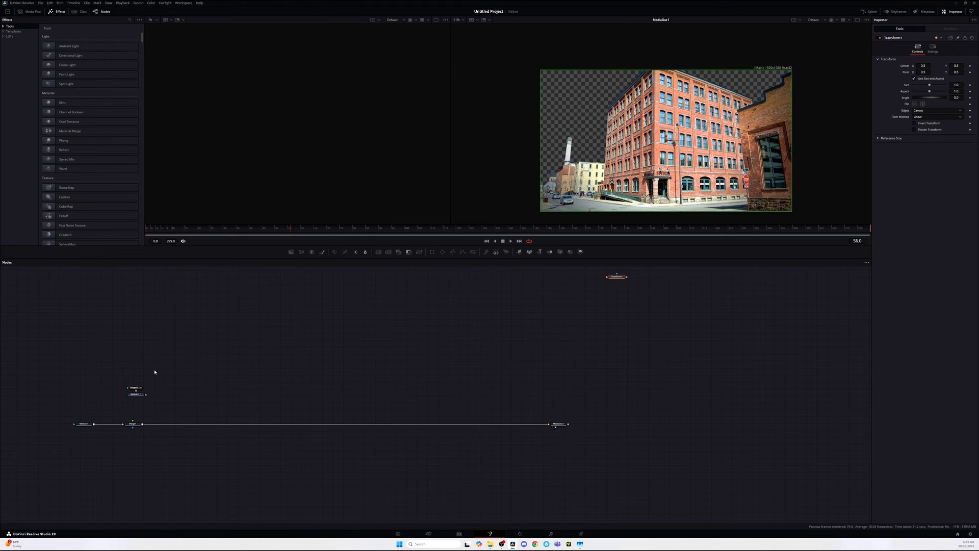
pyautogui.moveTo(617, 292); pyautogui.dragTo(153, 440)
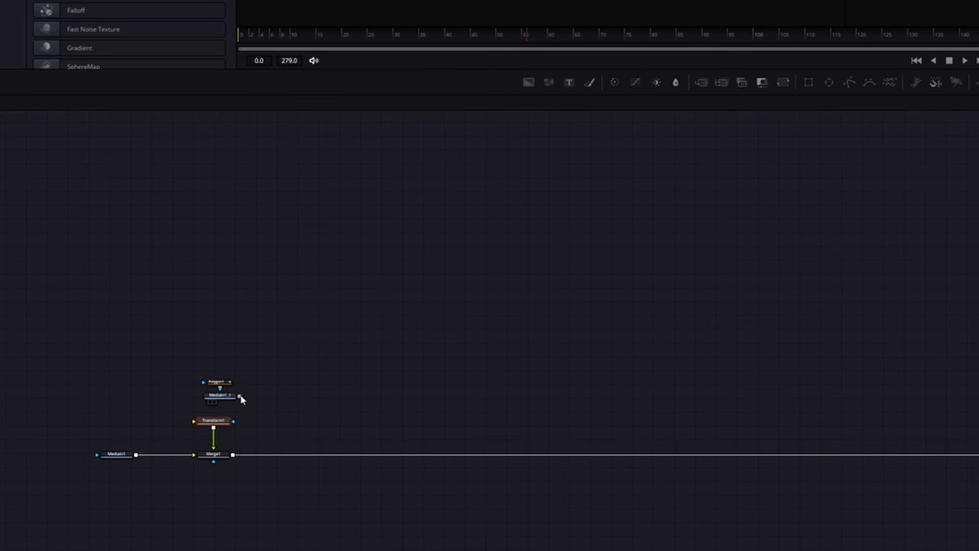
pyautogui.moveTo(241, 396); pyautogui.dragTo(224, 374)
pyautogui.moveTo(226, 382); pyautogui.dragTo(226, 340)
pyautogui.moveTo(220, 346); pyautogui.dragTo(225, 382)
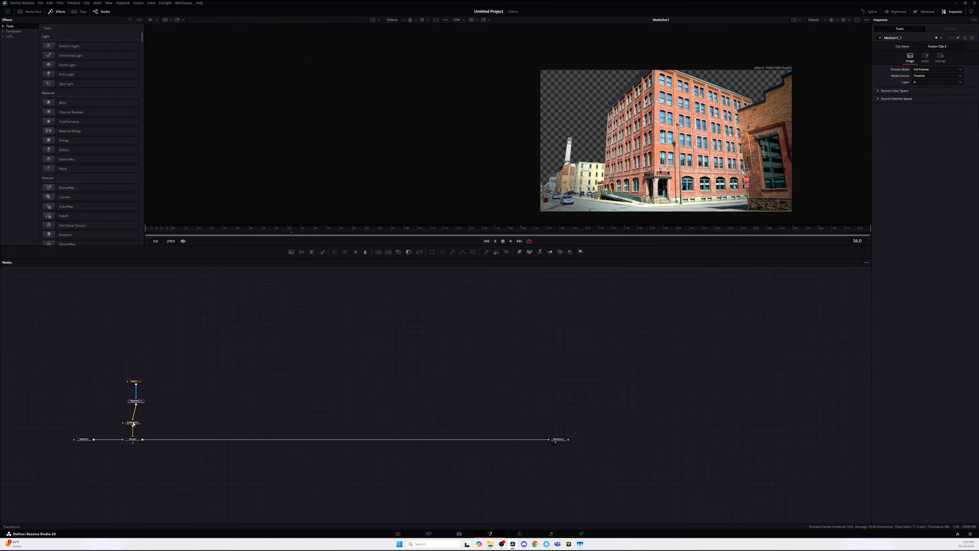
# Step: Display the first Merge in the left viewer, undoing a trial drag in the viewer
pyautogui.click(133, 423)
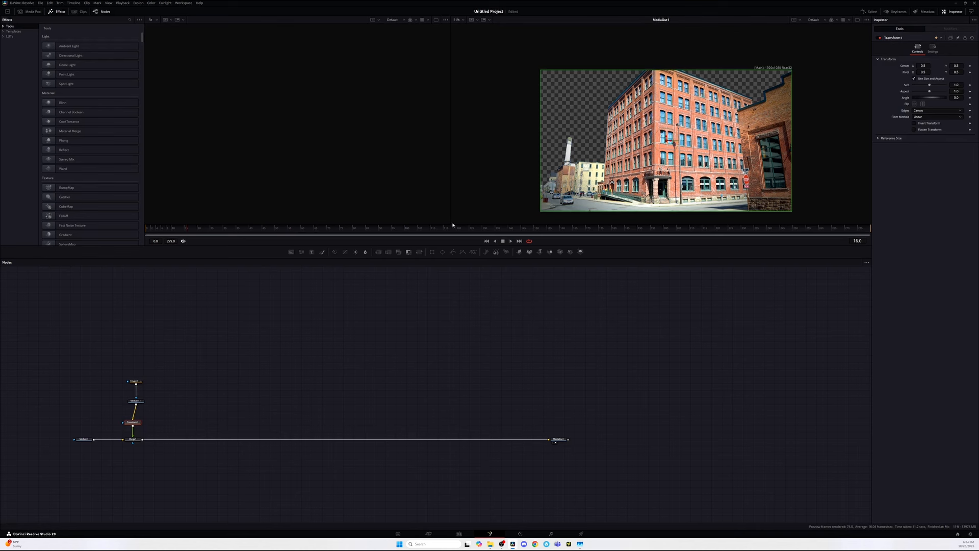
pyautogui.click(133, 439)
pyautogui.press('1')
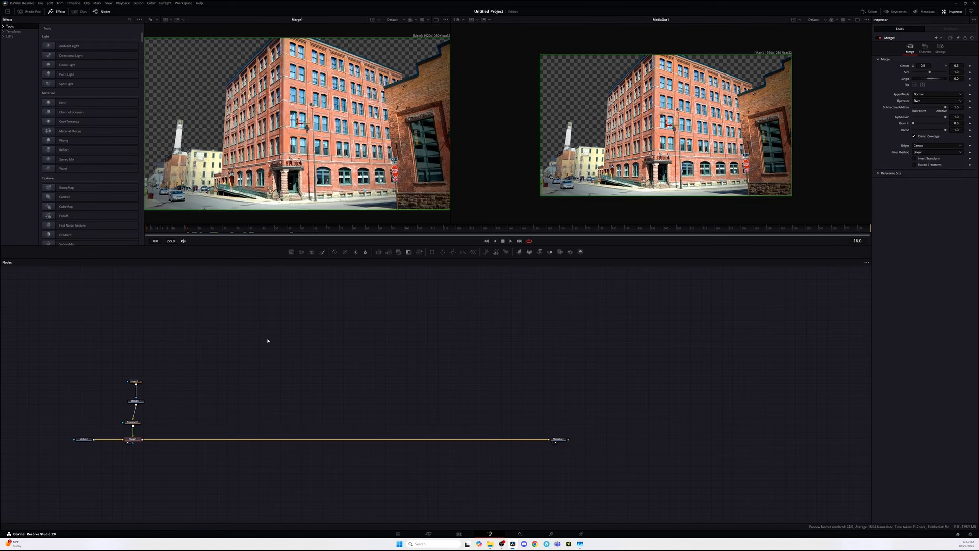
pyautogui.moveTo(299, 124); pyautogui.dragTo(299, 101)
pyautogui.hotkey('ctrl', 'z')
# Step: Set the Transform's Center Y to about 1.484 on the start frame and play back the animation
pyautogui.click(131, 423)
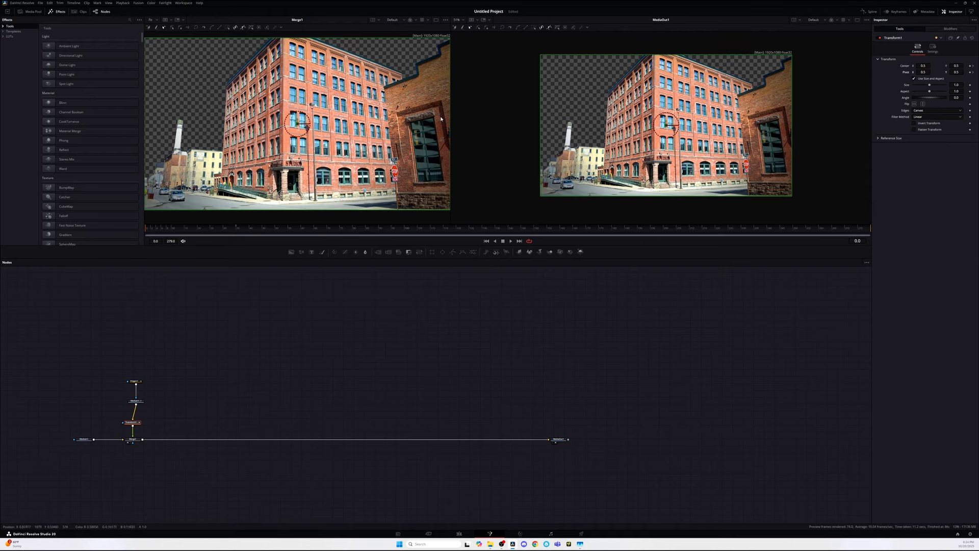
pyautogui.moveTo(956, 66); pyautogui.dragTo(978, 66)
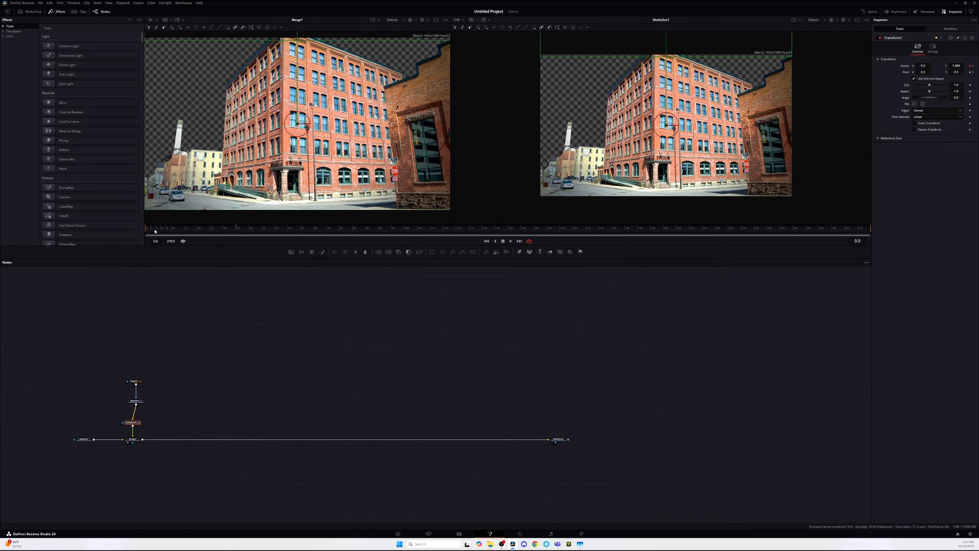
pyautogui.press('space')
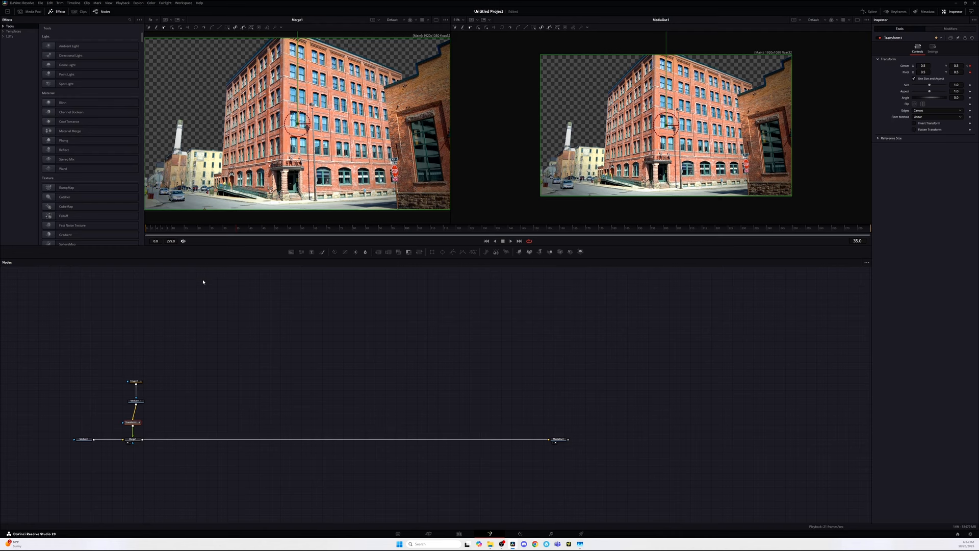
# Step: At frame 35, paste another MediaIn copy merged as a new foreground layer
pyautogui.moveTo(229, 228)
pyautogui.mouseDown()
pyautogui.moveTo(172, 230)
pyautogui.moveTo(236, 233)
pyautogui.mouseUp()
pyautogui.hotkey('ctrl', 'v')
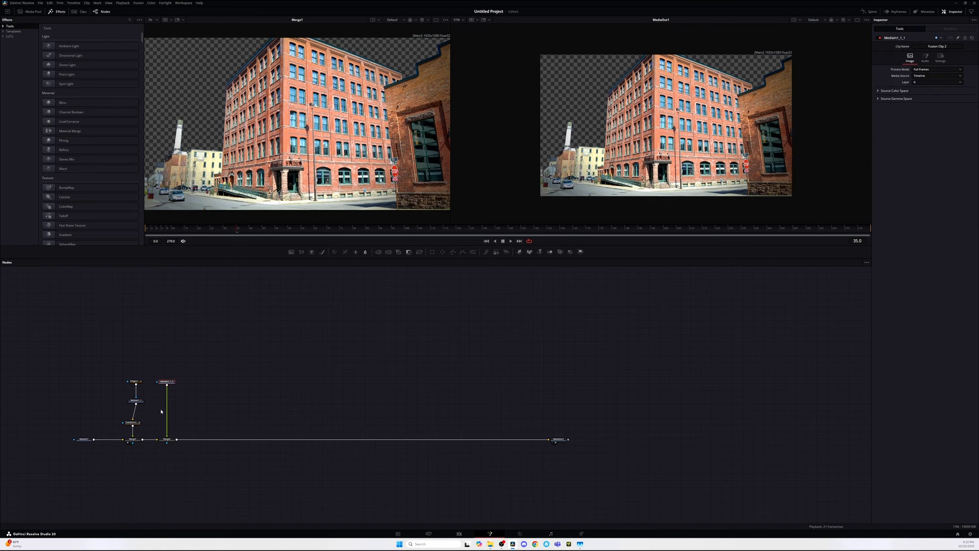
pyautogui.click(139, 400)
pyautogui.click(165, 439)
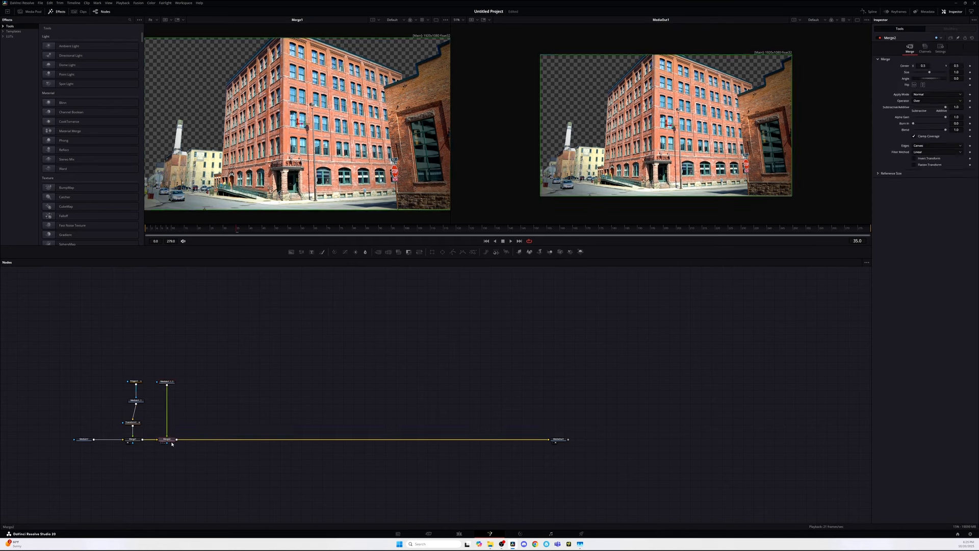
# Step: Copy and paste the Transform node, and move the new MediaIn copy below it
pyautogui.click(133, 423)
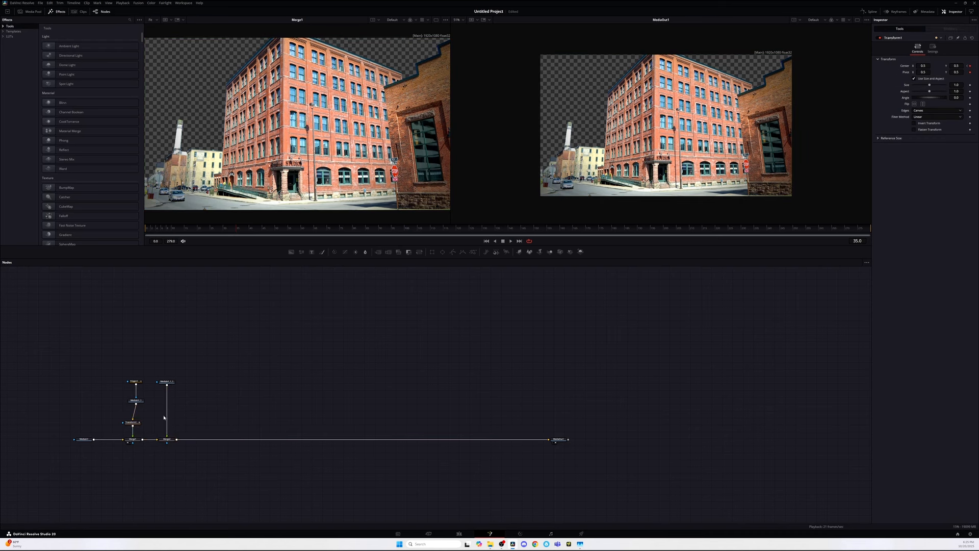
pyautogui.hotkey('ctrl', 'c')
pyautogui.hotkey('ctrl', 'v')
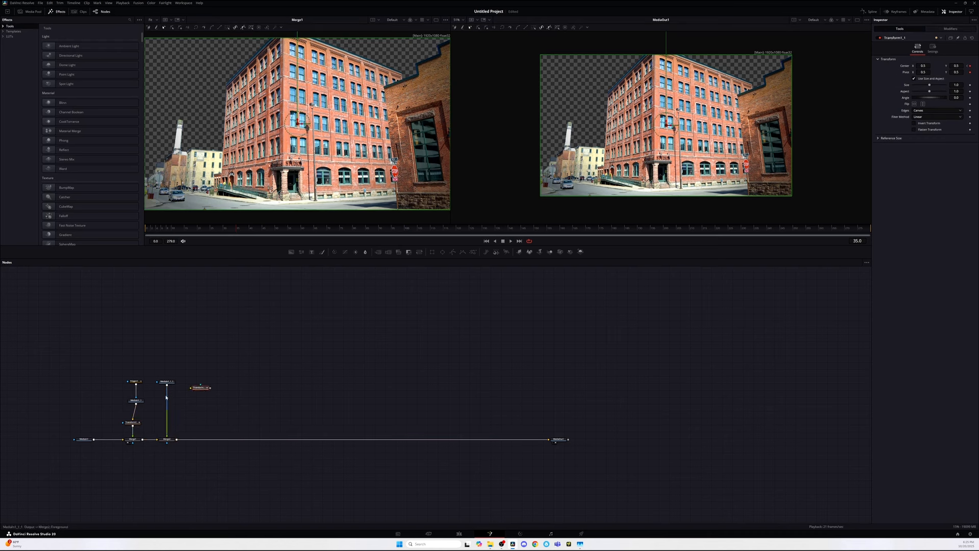
pyautogui.click(167, 396)
pyautogui.moveTo(167, 382); pyautogui.dragTo(167, 437)
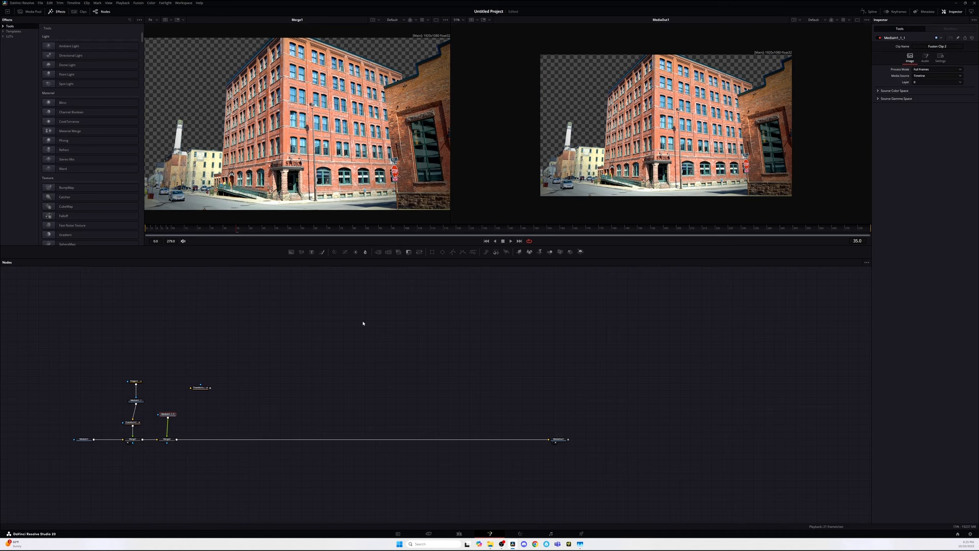
# Step: Draw a second polygon mask around the smokestack and yellow buildings on the left and connect its nodes
pyautogui.click(453, 252)
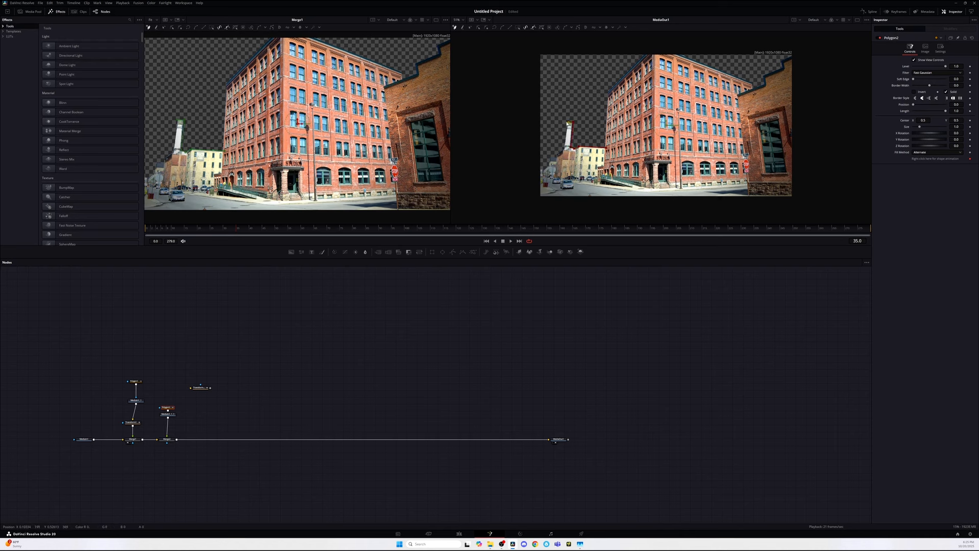
pyautogui.moveTo(558, 154); pyautogui.dragTo(603, 166)
pyautogui.click(606, 148)
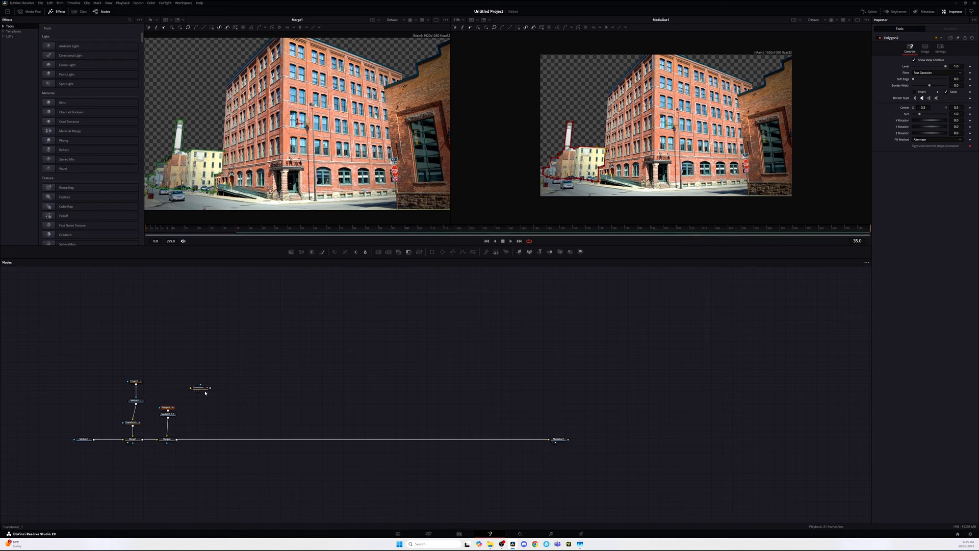
pyautogui.moveTo(172, 408)
pyautogui.mouseDown()
pyautogui.moveTo(176, 390)
pyautogui.moveTo(171, 423)
pyautogui.mouseUp()
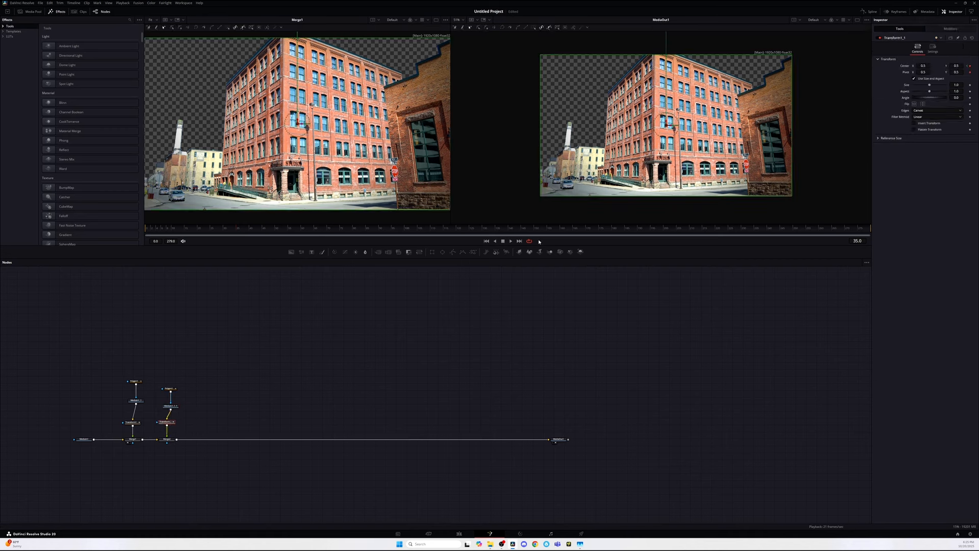
# Step: Scrub the timeline and display the second Merge's result in the left viewer
pyautogui.moveTo(229, 228); pyautogui.dragTo(129, 240)
pyautogui.click(198, 373)
pyautogui.click(167, 439)
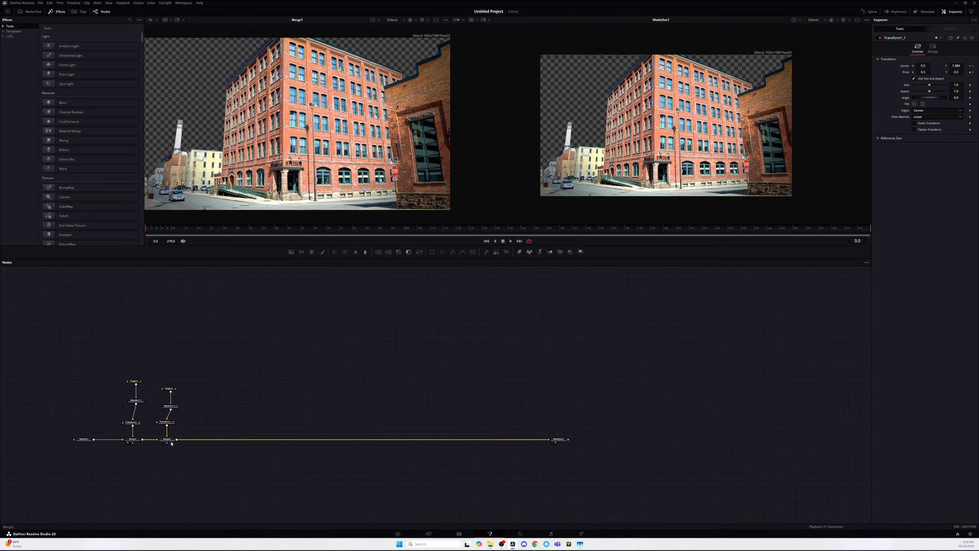
pyautogui.press('1')
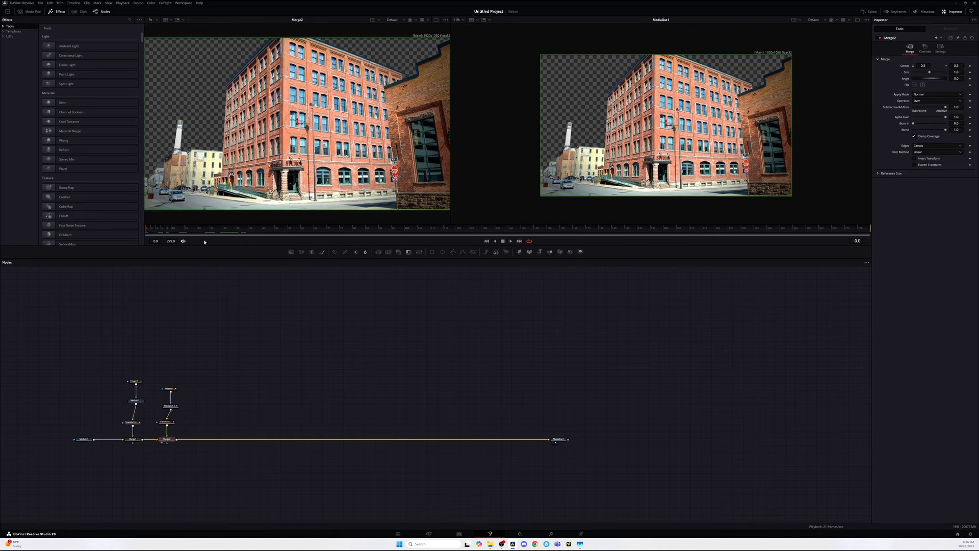
pyautogui.click(186, 231)
pyautogui.moveTo(186, 231); pyautogui.dragTo(236, 241)
# Step: Open the Keyframes editor for the duplicate Transform, expand its tracks and show tools at the current time
pyautogui.click(899, 12)
pyautogui.click(166, 422)
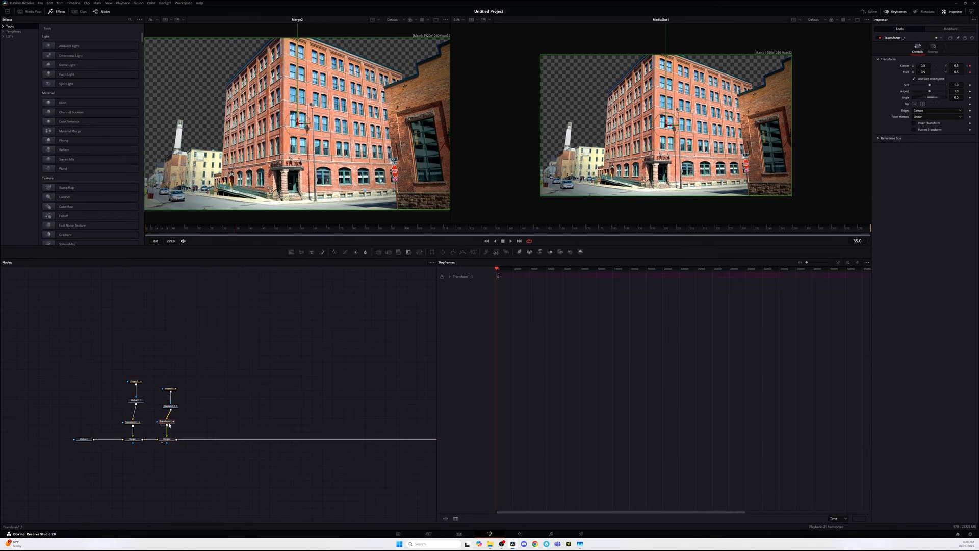
pyautogui.click(838, 263)
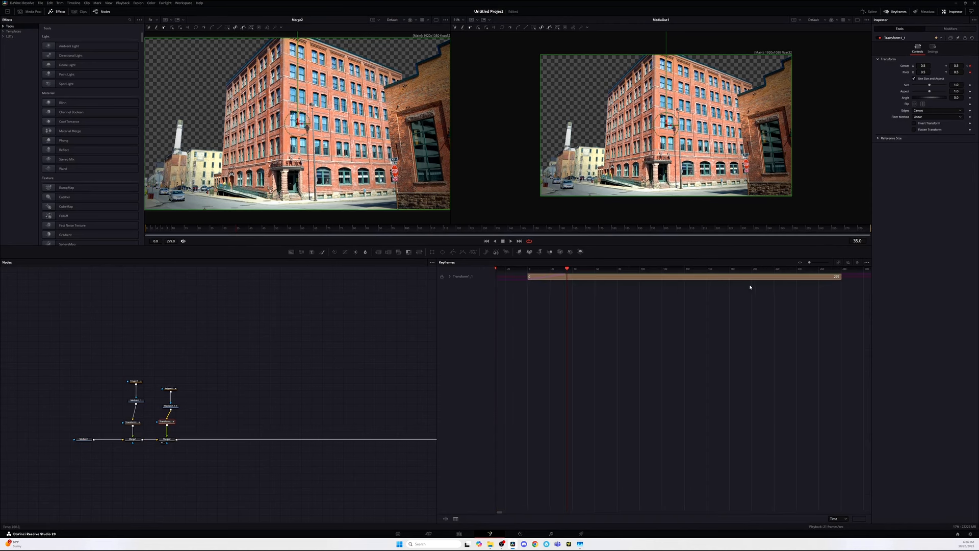
pyautogui.click(449, 276)
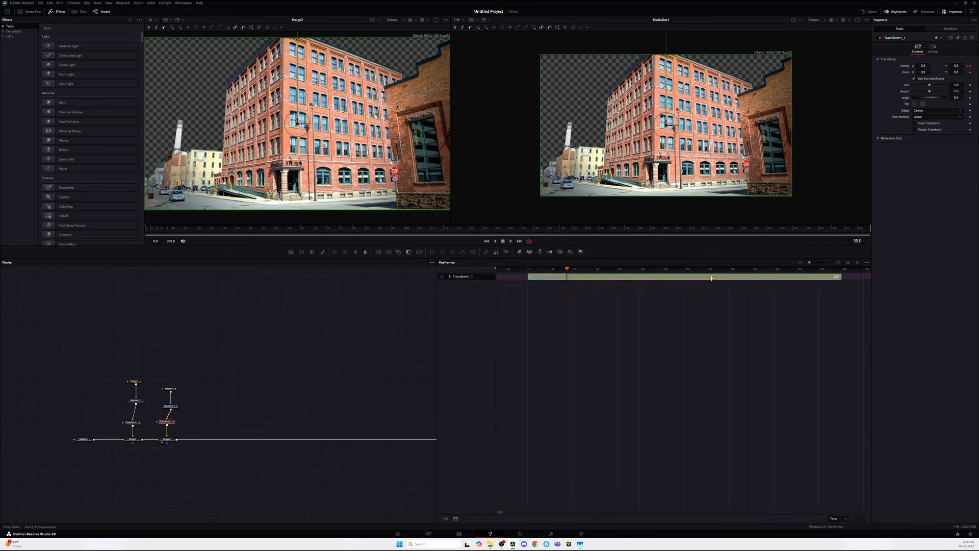
pyautogui.click(846, 262)
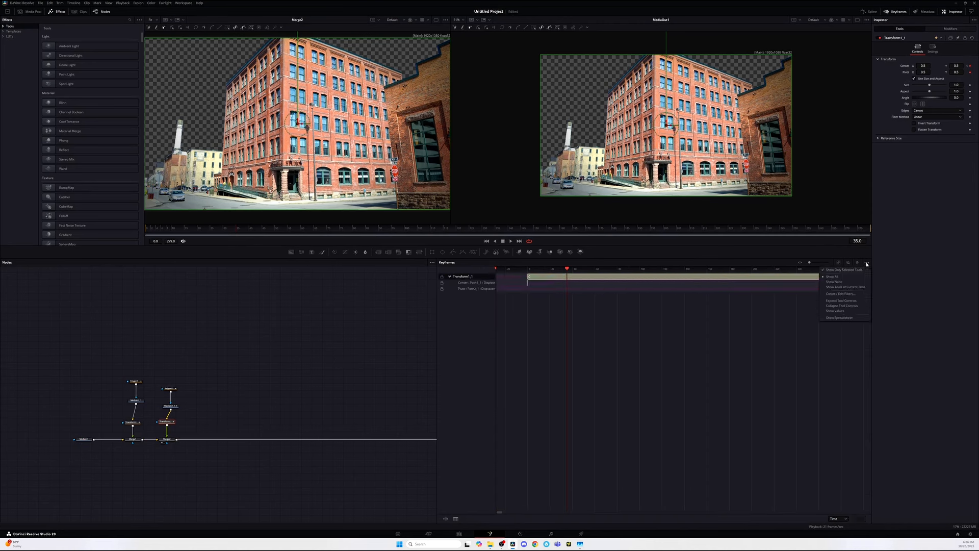
pyautogui.click(853, 288)
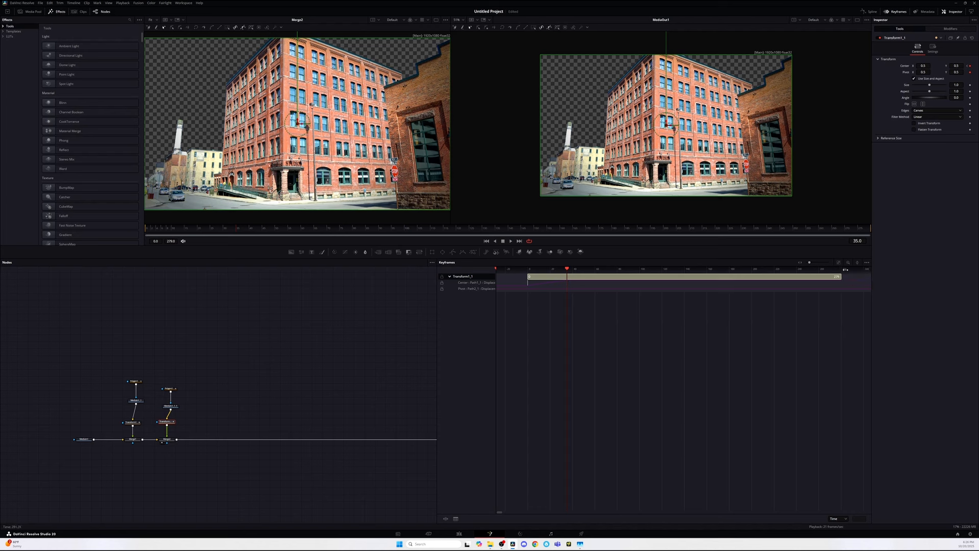
# Step: Set the Keyframes editor to show only the selected tool's tracks
pyautogui.click(866, 263)
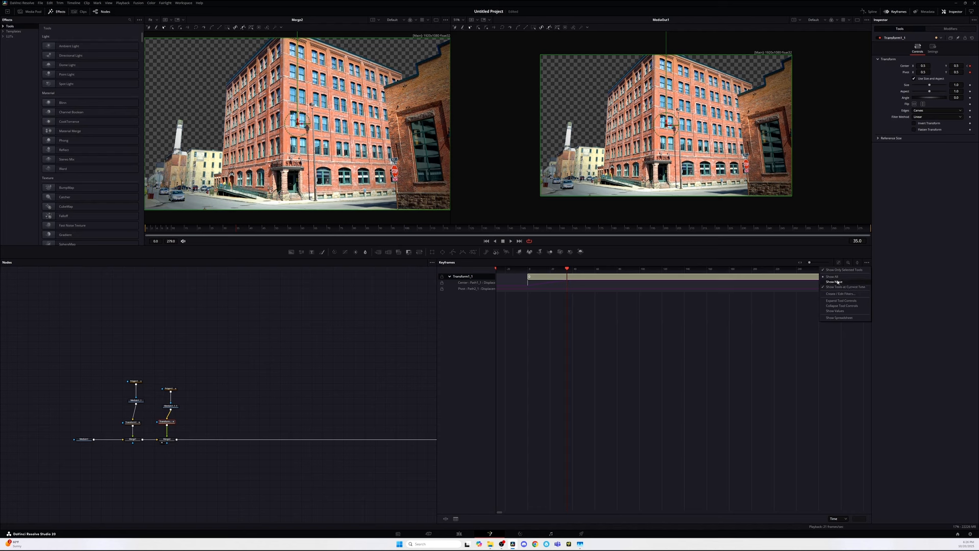
pyautogui.click(837, 277)
pyautogui.click(866, 263)
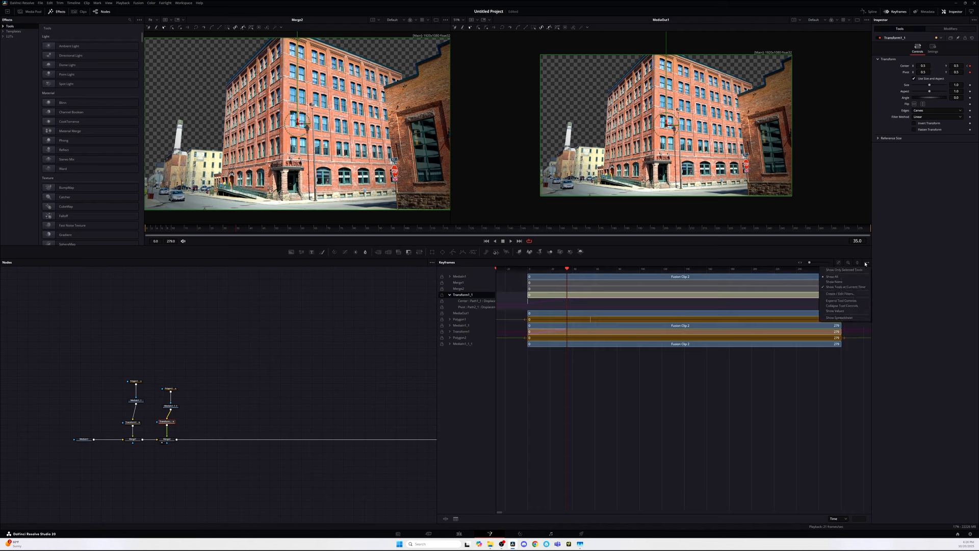
pyautogui.click(851, 271)
# Step: Shift the duplicate Transform's Center keyframes later in time and play the animation back
pyautogui.click(603, 285)
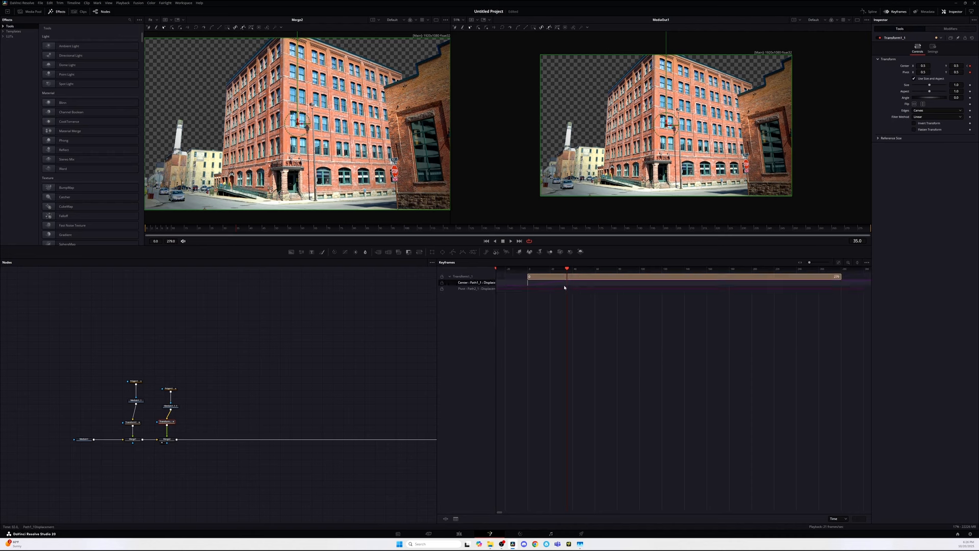
pyautogui.moveTo(564, 269); pyautogui.dragTo(543, 284)
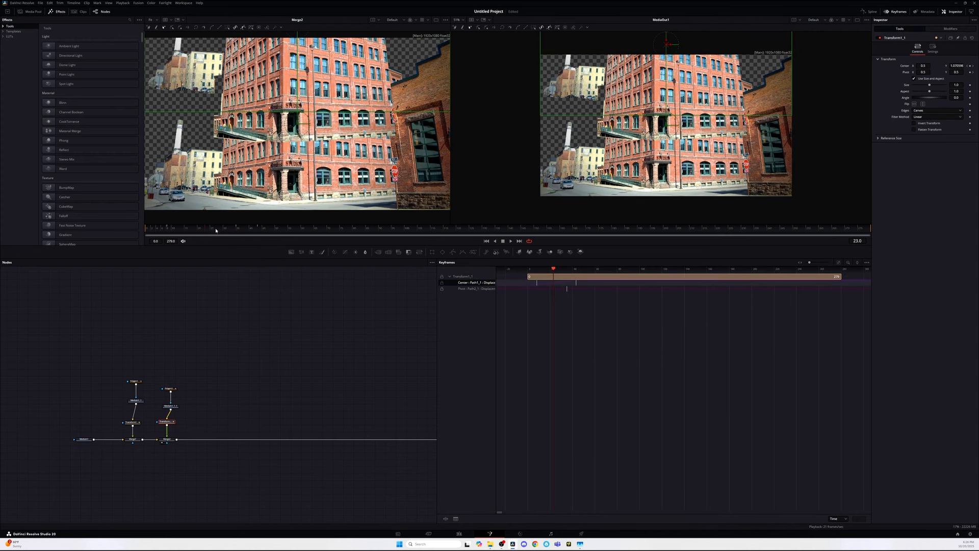
pyautogui.press('space')
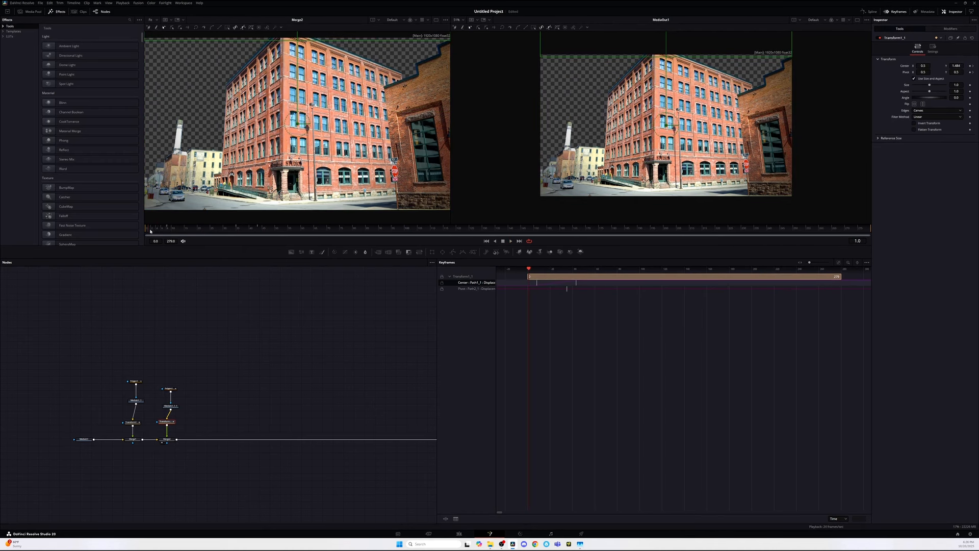
pyautogui.click(225, 230)
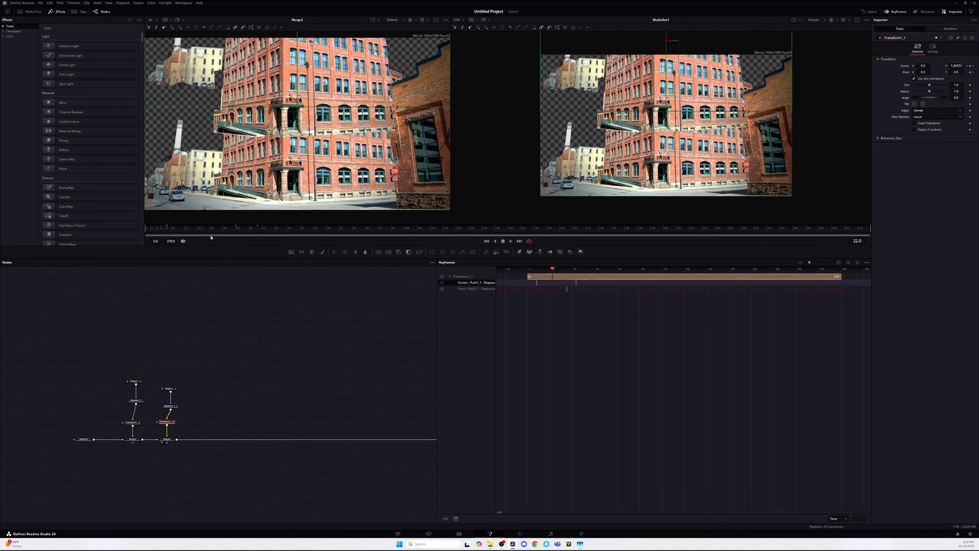
pyautogui.click(569, 290)
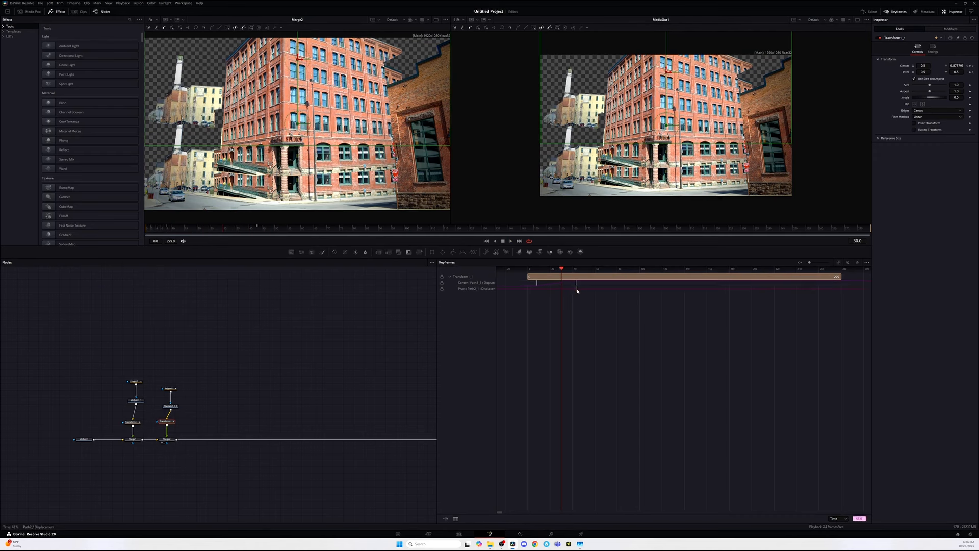
pyautogui.press('space')
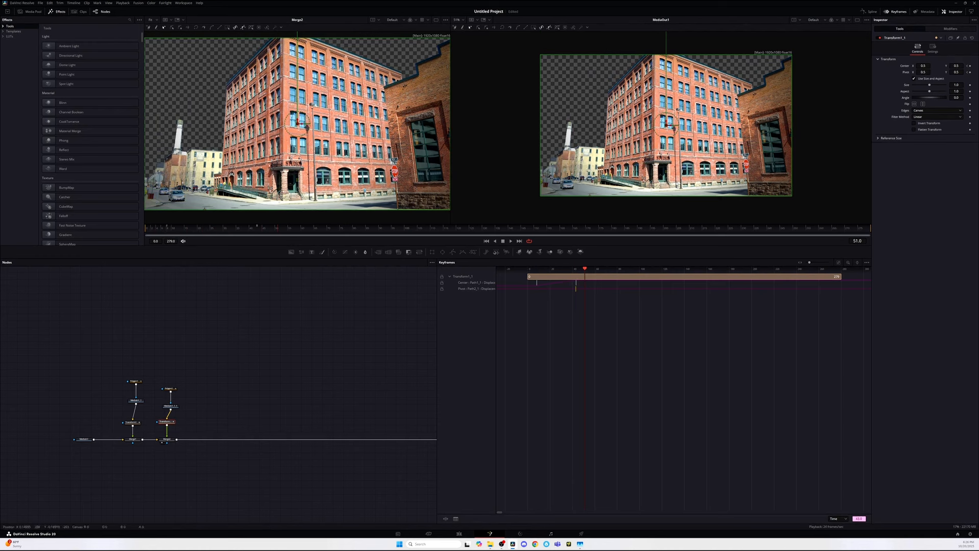
pyautogui.click(901, 13)
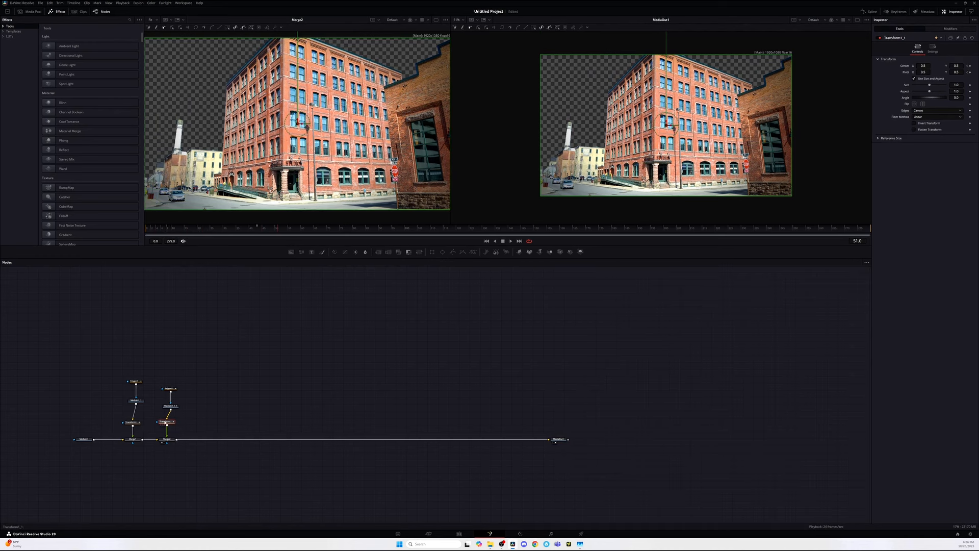
pyautogui.click(935, 47)
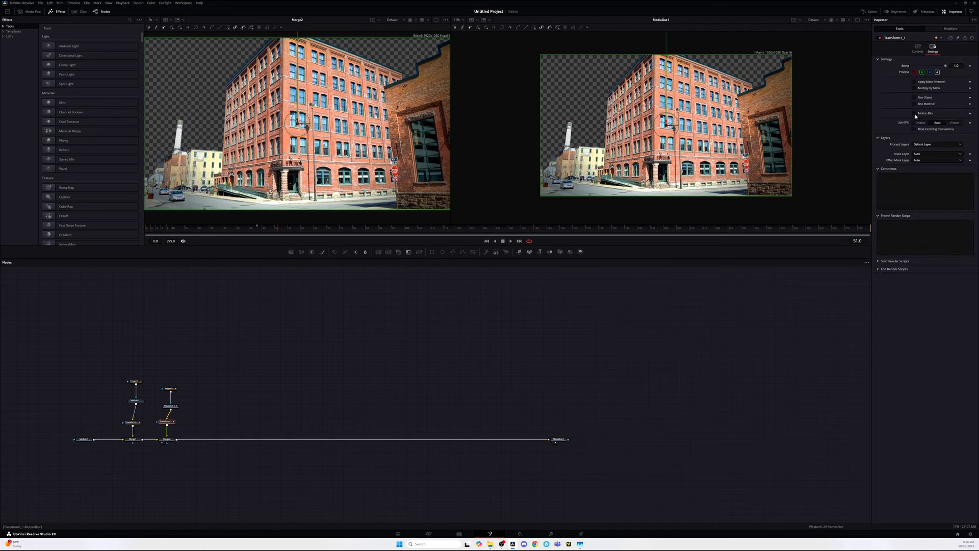
pyautogui.click(917, 47)
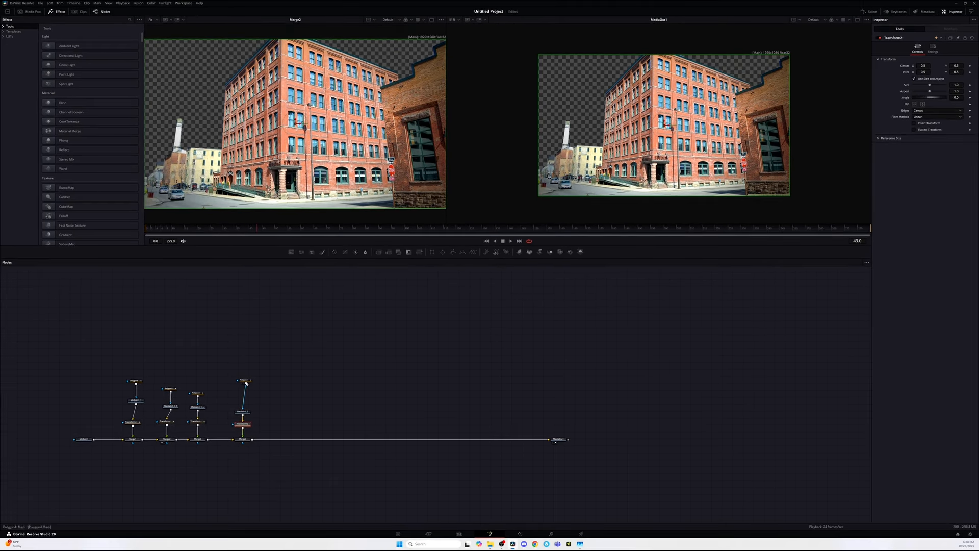
# Step: Keyframe the fourth Transform's Center at frame 23, then at frame 0 move its piece downward in the viewer
pyautogui.click(246, 380)
pyautogui.click(244, 413)
pyautogui.click(244, 425)
pyautogui.click(206, 235)
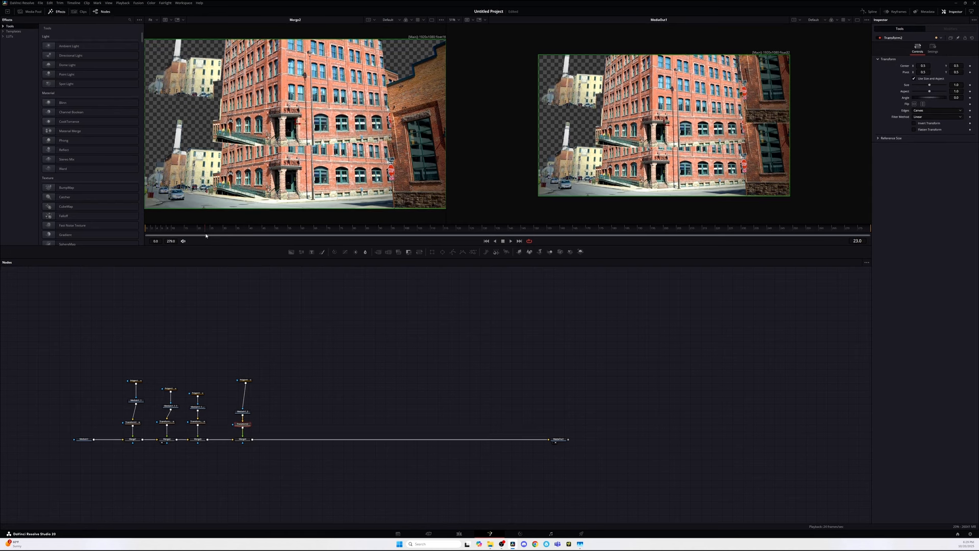
pyautogui.click(970, 65)
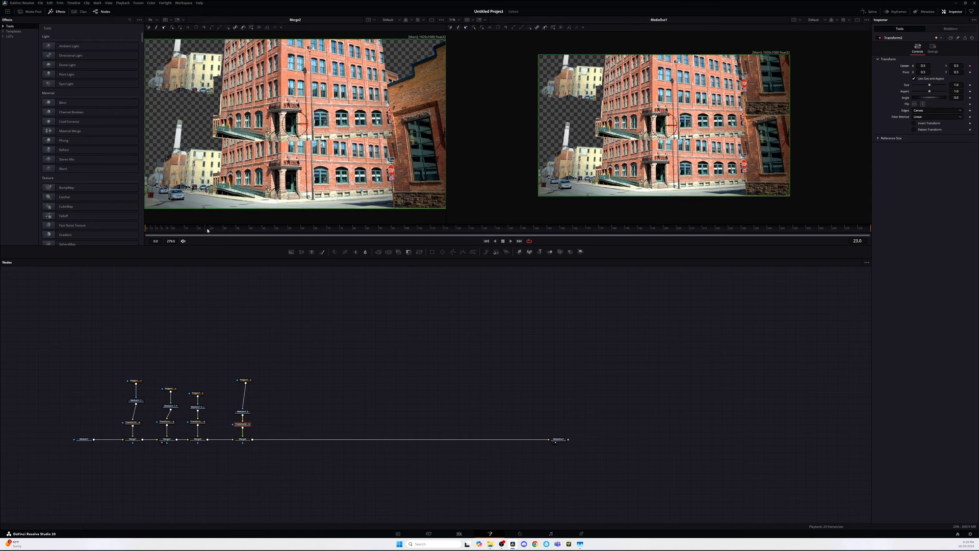
pyautogui.press('Home')
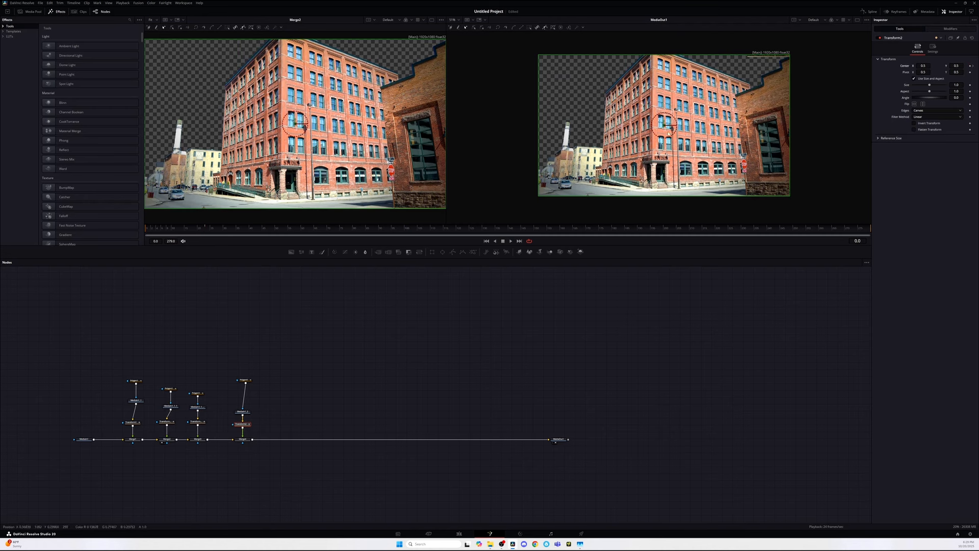
pyautogui.moveTo(664, 123); pyautogui.dragTo(666, 147)
# Step: Open the Spline editor and lengthen the easing handle on the third Transform's Center displacement curve
pyautogui.click(870, 11)
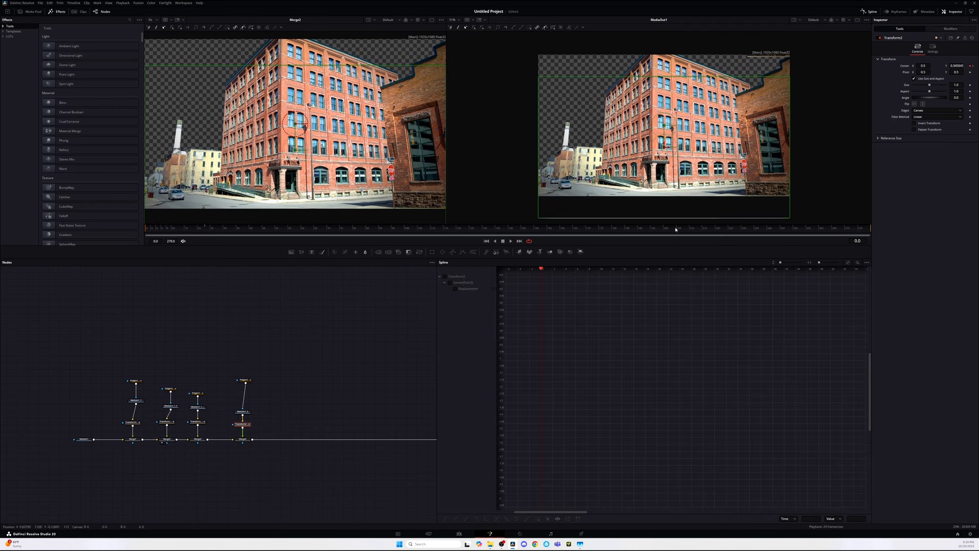
pyautogui.click(459, 276)
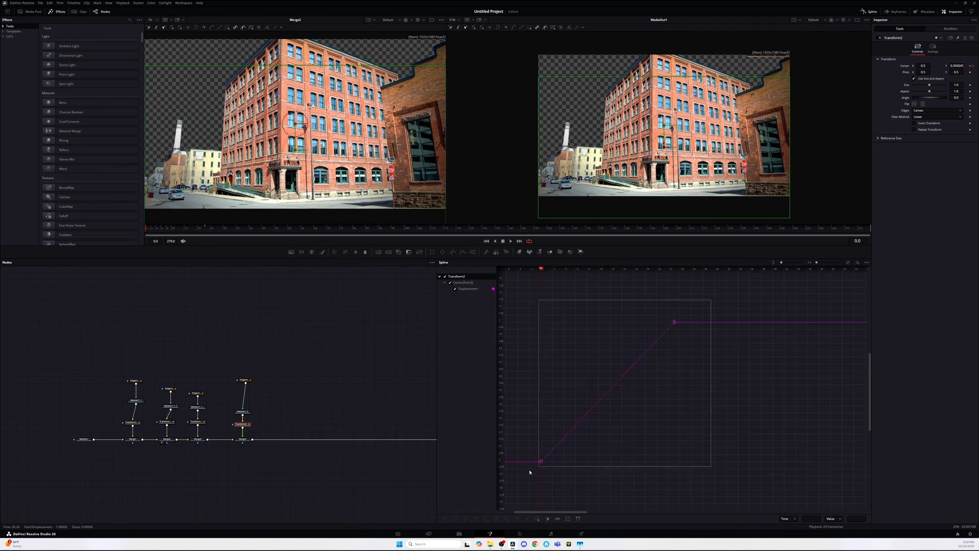
pyautogui.click(198, 422)
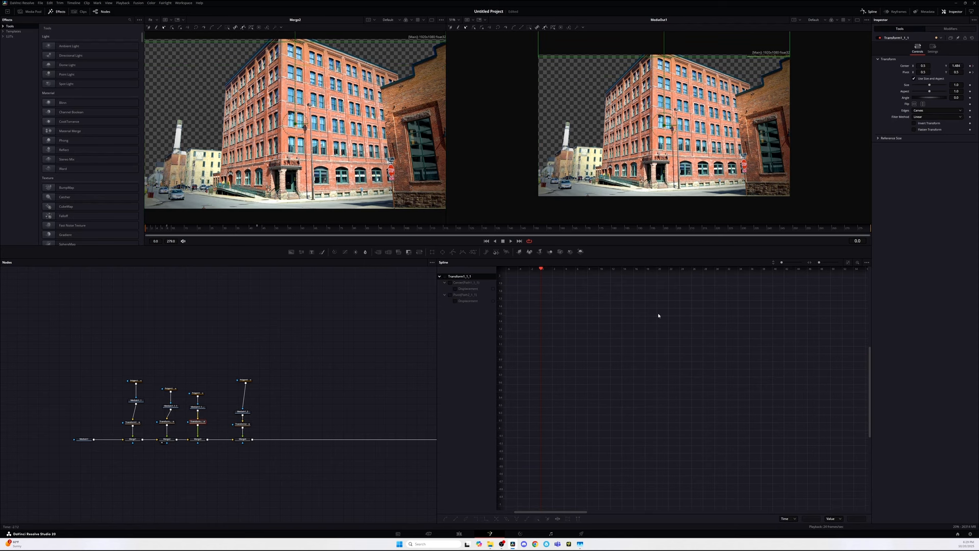
pyautogui.click(445, 277)
pyautogui.moveTo(803, 321); pyautogui.dragTo(691, 418)
pyautogui.moveTo(794, 465); pyautogui.dragTo(567, 407)
pyautogui.press('f')
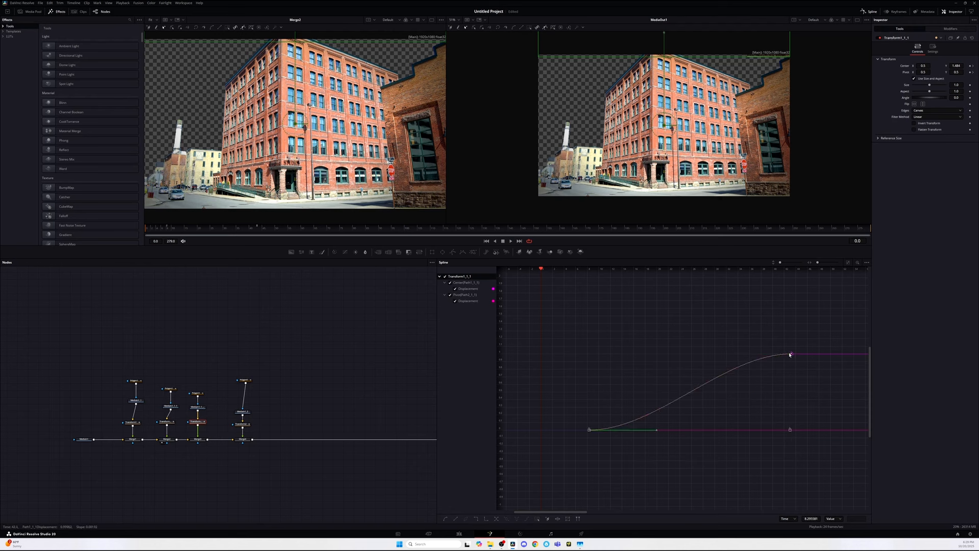
pyautogui.click(791, 353)
pyautogui.moveTo(721, 355); pyautogui.dragTo(685, 355)
# Step: Lengthen the easing handle on the second Transform's Center displacement curve
pyautogui.click(166, 423)
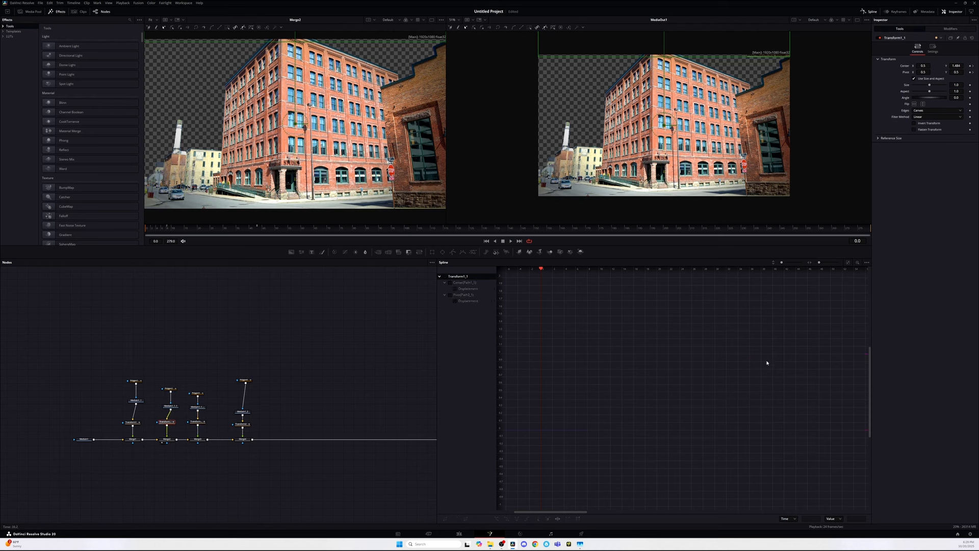
pyautogui.click(446, 276)
pyautogui.moveTo(719, 354); pyautogui.dragTo(657, 355)
# Step: Lengthen the easing handle on the first Transform's Center displacement curve and play the animation back
pyautogui.click(133, 422)
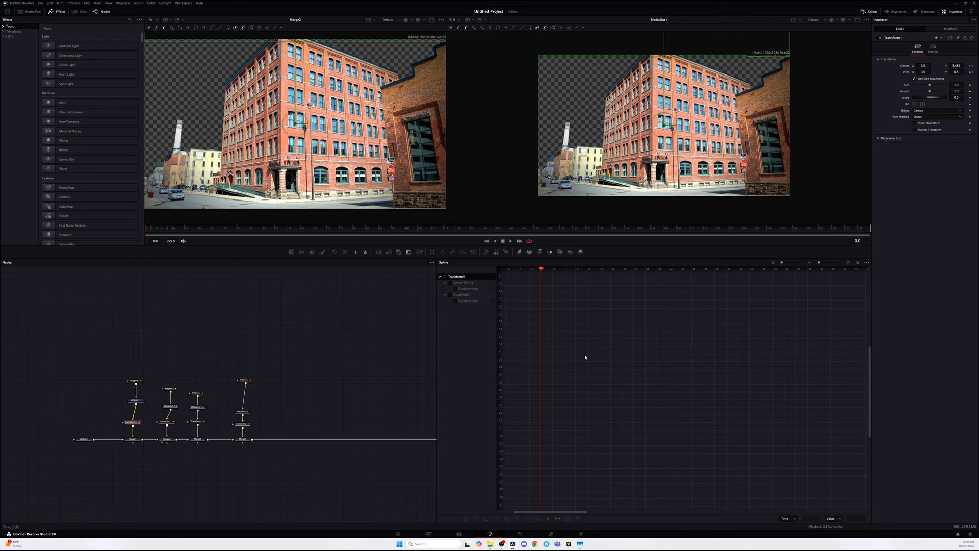
pyautogui.click(446, 276)
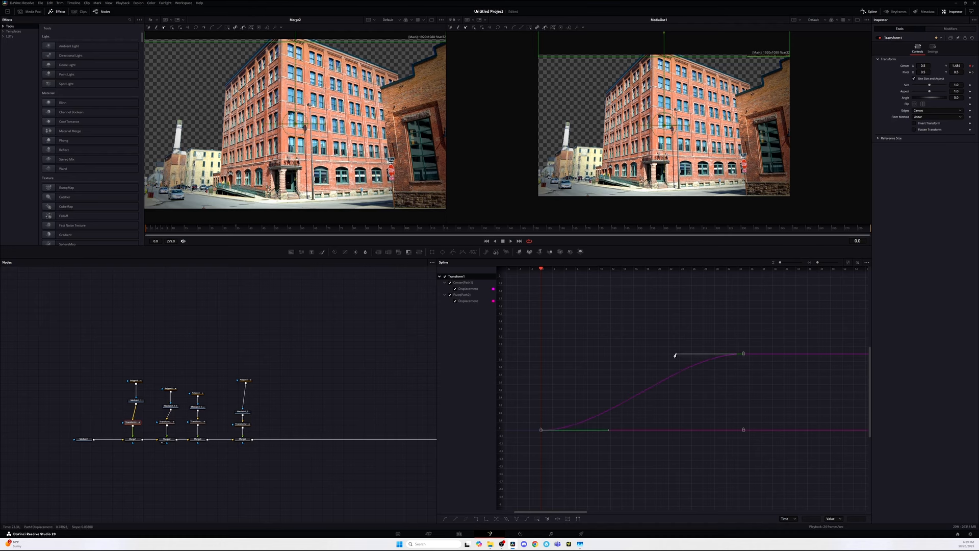
pyautogui.moveTo(675, 355); pyautogui.dragTo(606, 357)
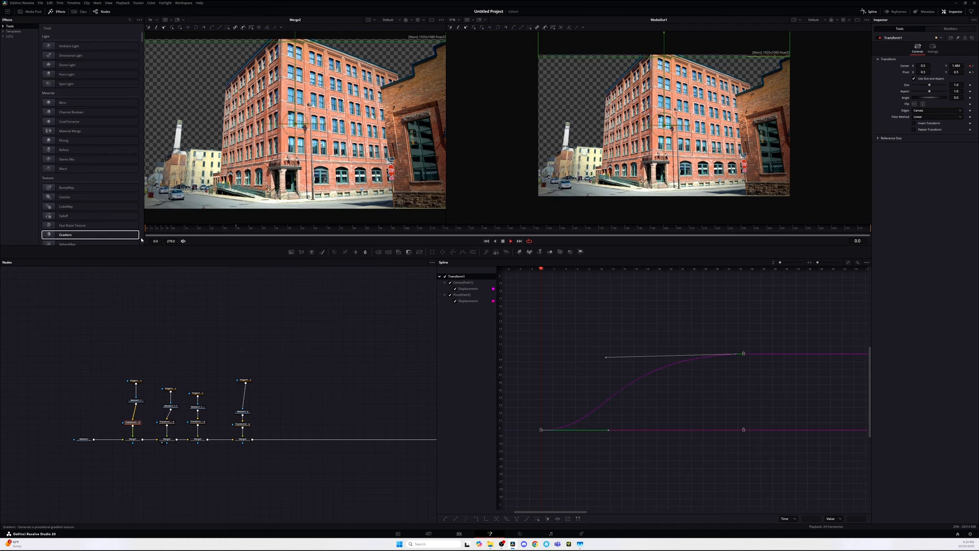
pyautogui.press('space')
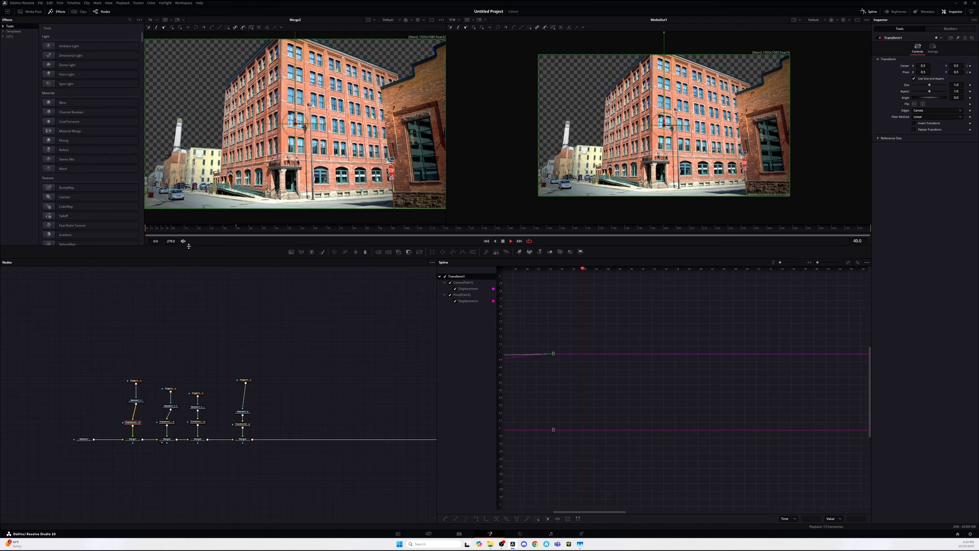
# Step: Close the Spline editor and enable Motion Blur on the fourth Transform with a 360 shutter angle
pyautogui.click(871, 11)
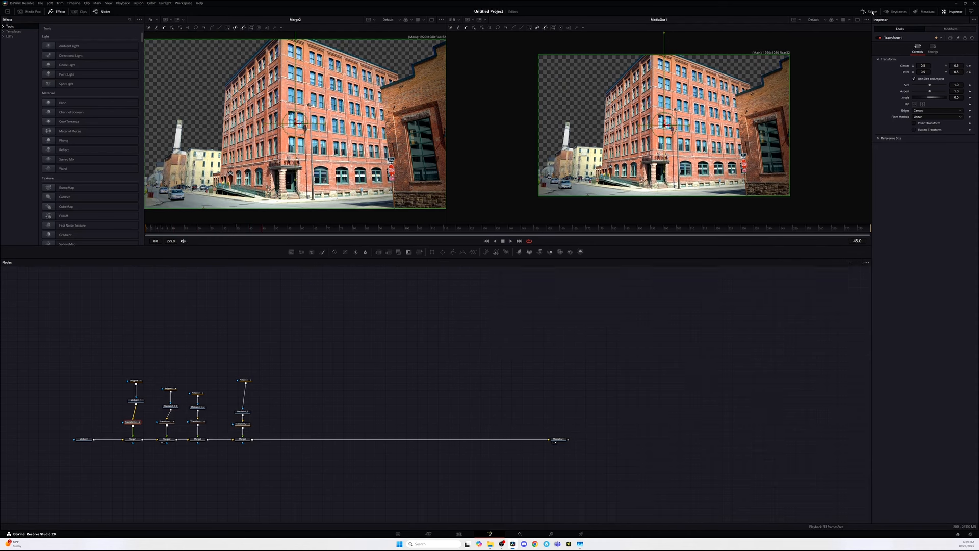
pyautogui.click(245, 425)
pyautogui.click(933, 48)
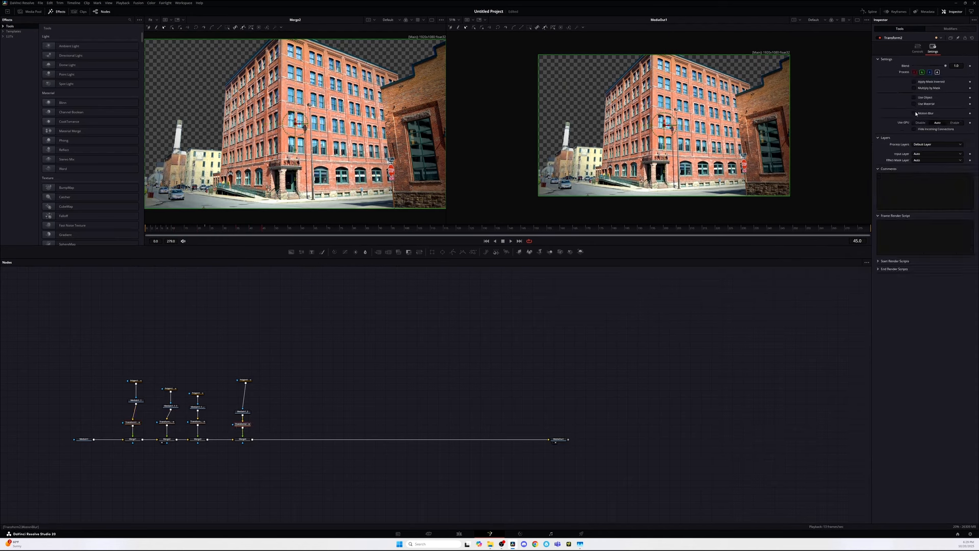
pyautogui.click(914, 113)
pyautogui.moveTo(930, 127); pyautogui.dragTo(954, 127)
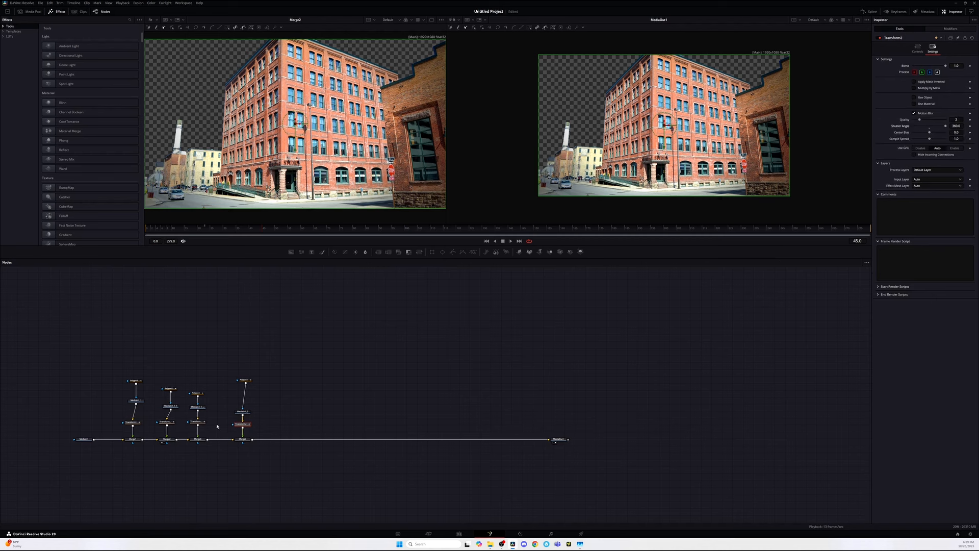
# Step: Enable Motion Blur on the third Transform and raise its shutter angle
pyautogui.click(201, 422)
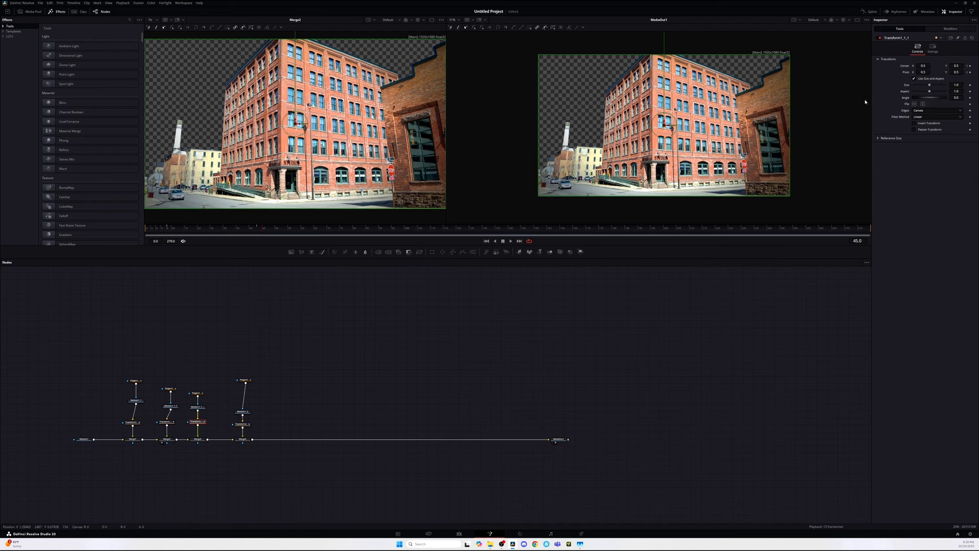
pyautogui.click(933, 49)
pyautogui.click(924, 112)
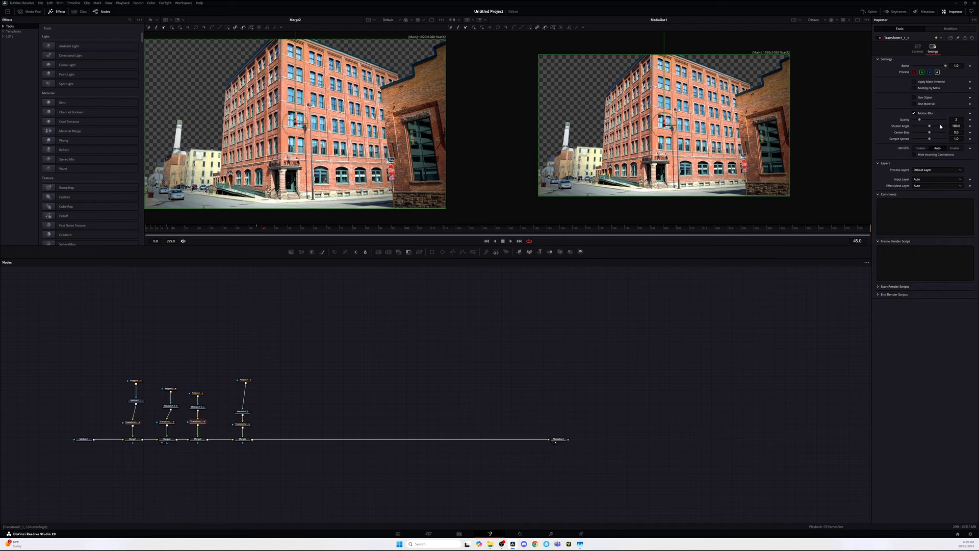
pyautogui.moveTo(932, 127); pyautogui.dragTo(947, 126)
# Step: Switch to the Edit page and play back the composite clip on the timeline
pyautogui.click(168, 423)
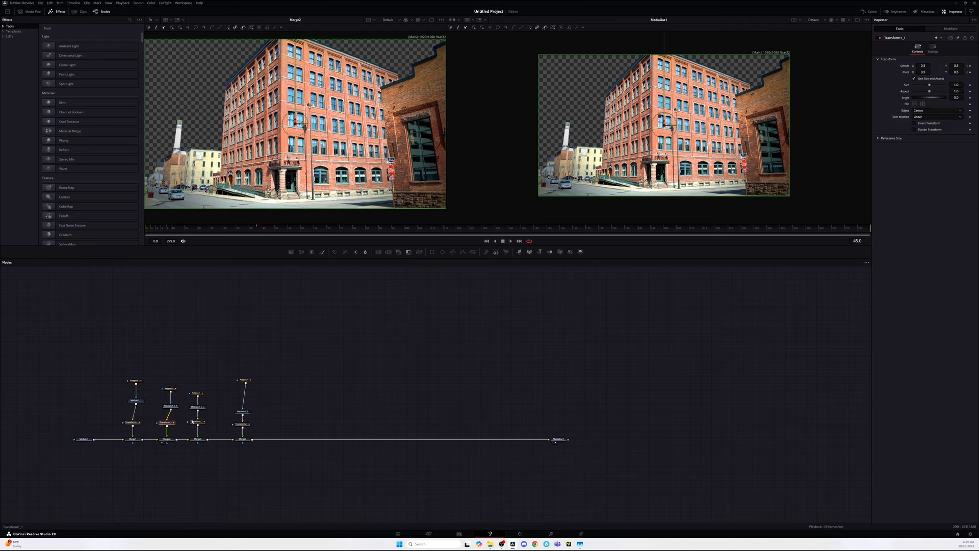
pyautogui.click(932, 49)
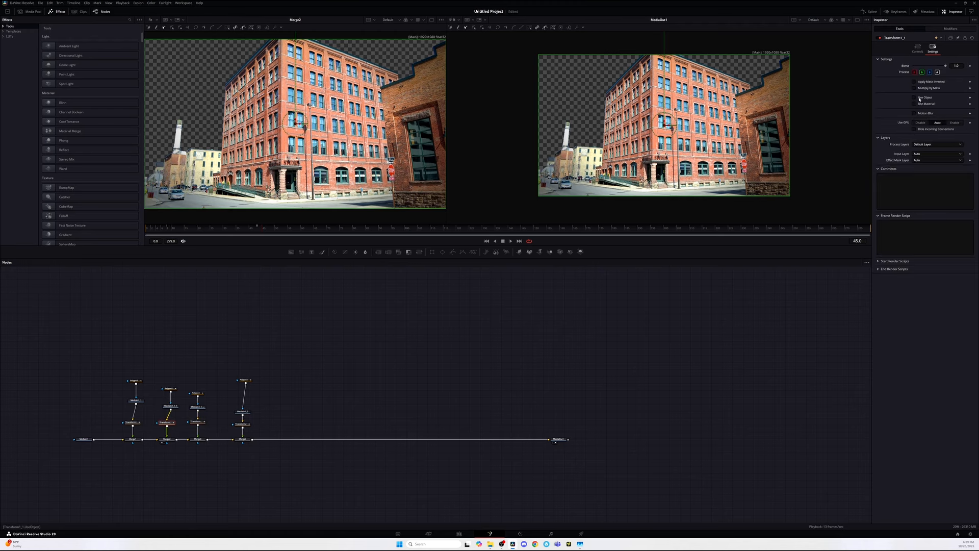
pyautogui.hotkey('shift', '4')
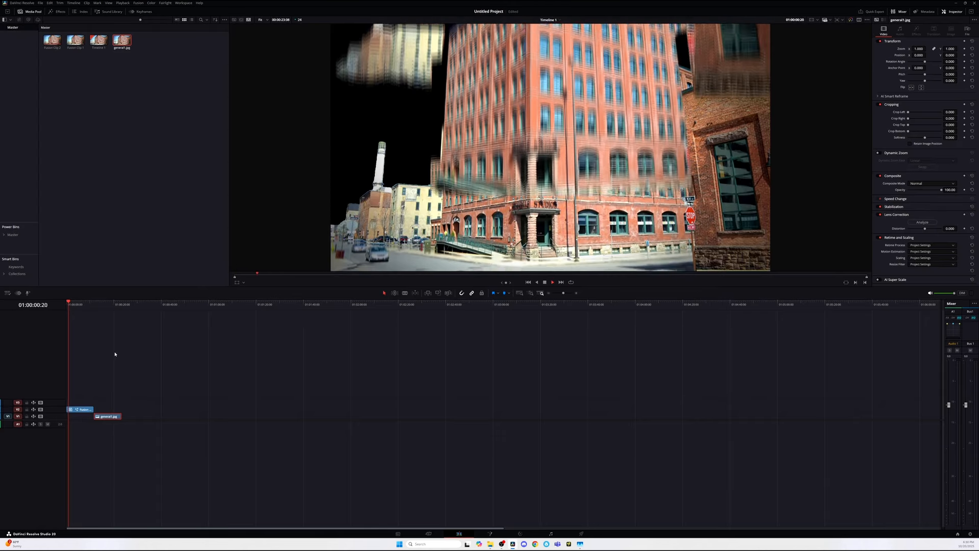
pyautogui.press('space')
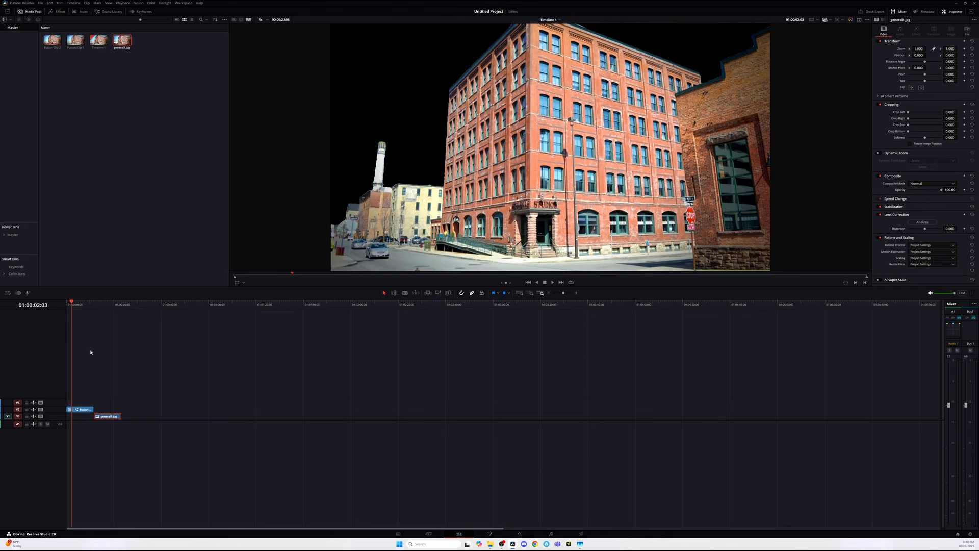
pyautogui.click(106, 305)
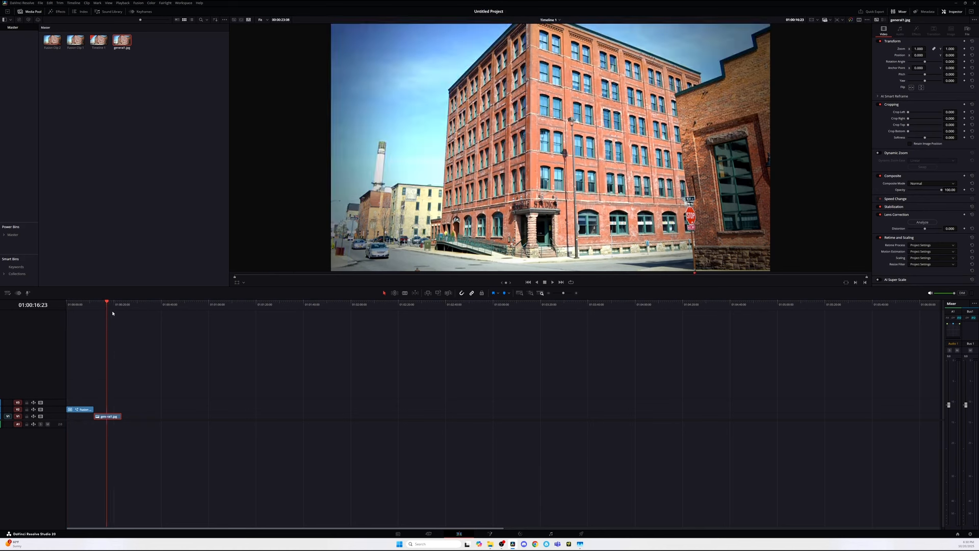
pyautogui.click(82, 306)
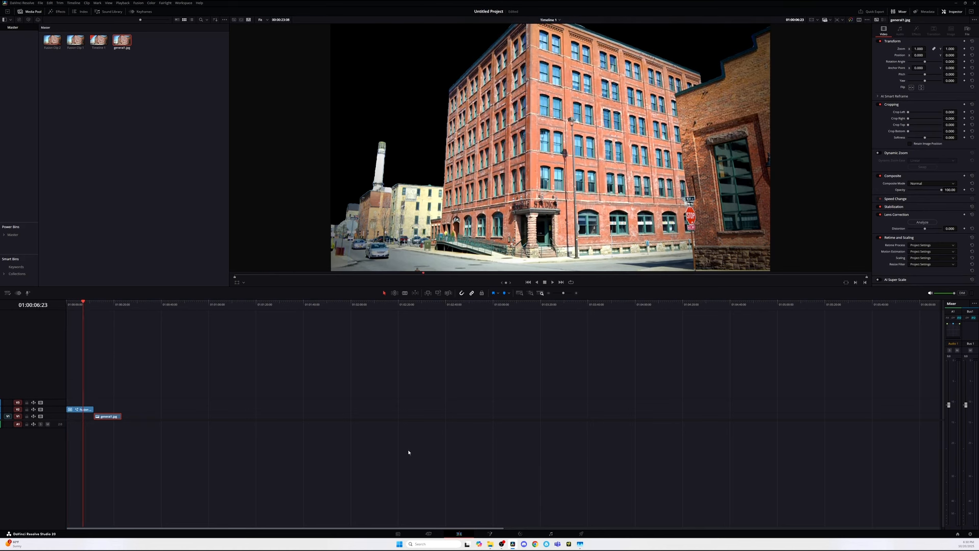
# Step: Return to the Fusion page and delete the original MediaIn background node feeding the first Merge
pyautogui.click(487, 535)
pyautogui.click(84, 440)
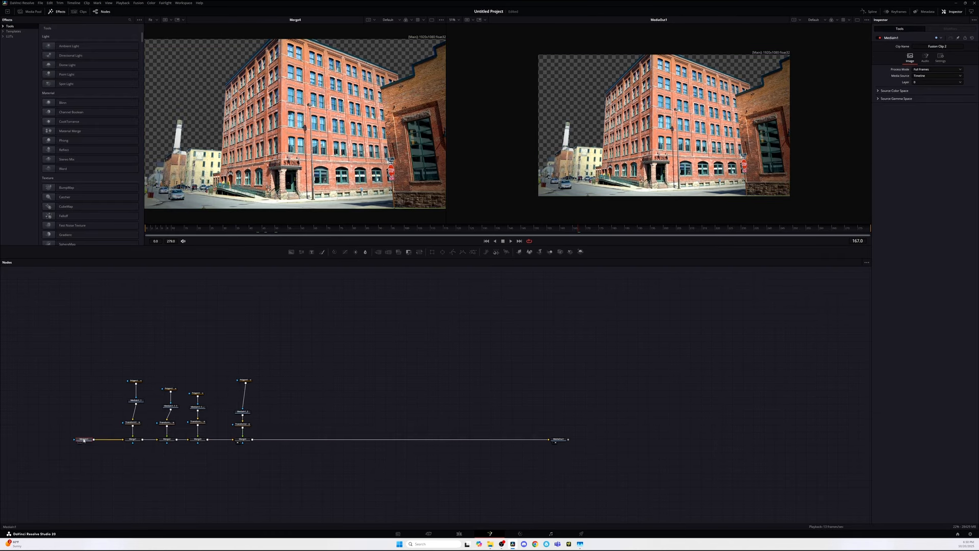
pyautogui.press('Delete')
pyautogui.click(132, 439)
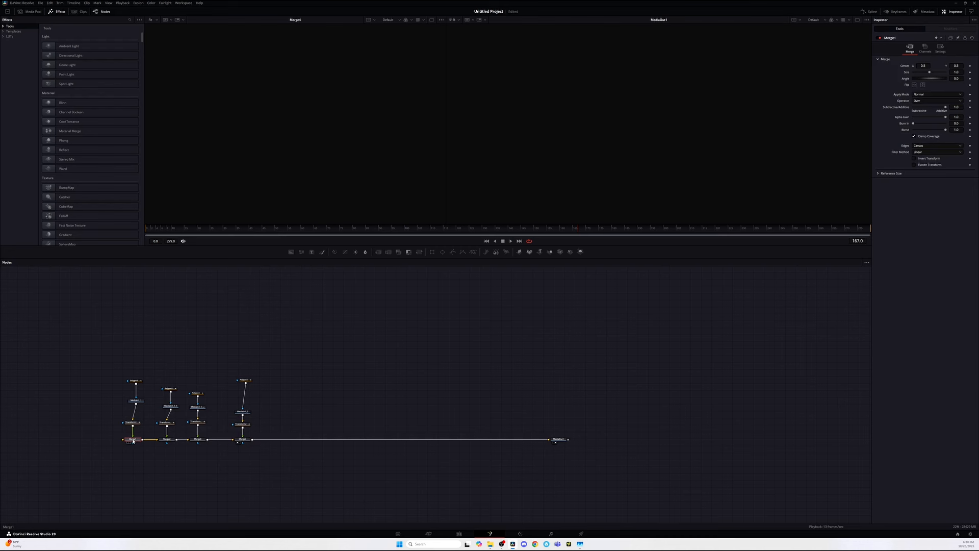
# Step: Delete the first Merge node, wire the first masked MediaIn copy into the merge chain, and scrub to check the result
pyautogui.moveTo(134, 442); pyautogui.dragTo(157, 441)
pyautogui.press('Delete')
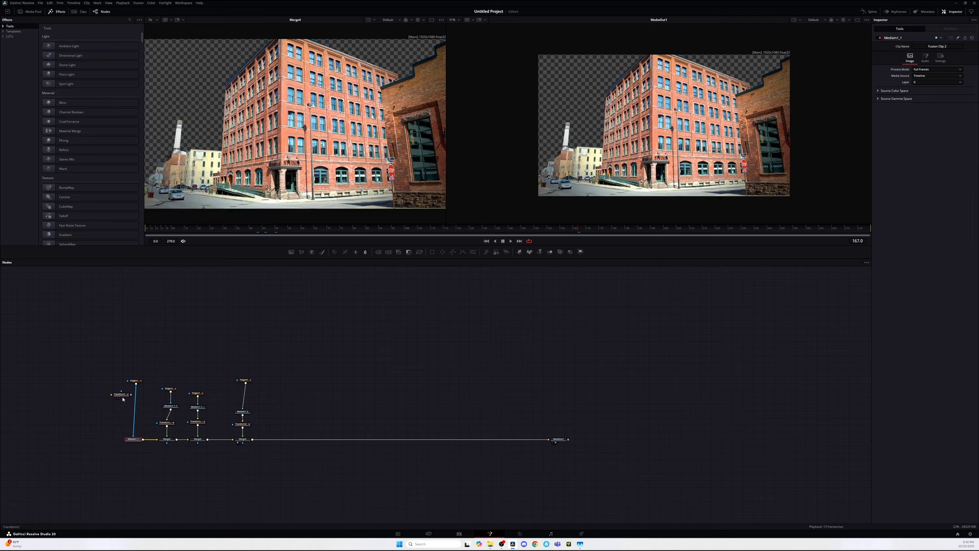
pyautogui.moveTo(123, 397); pyautogui.dragTo(137, 411)
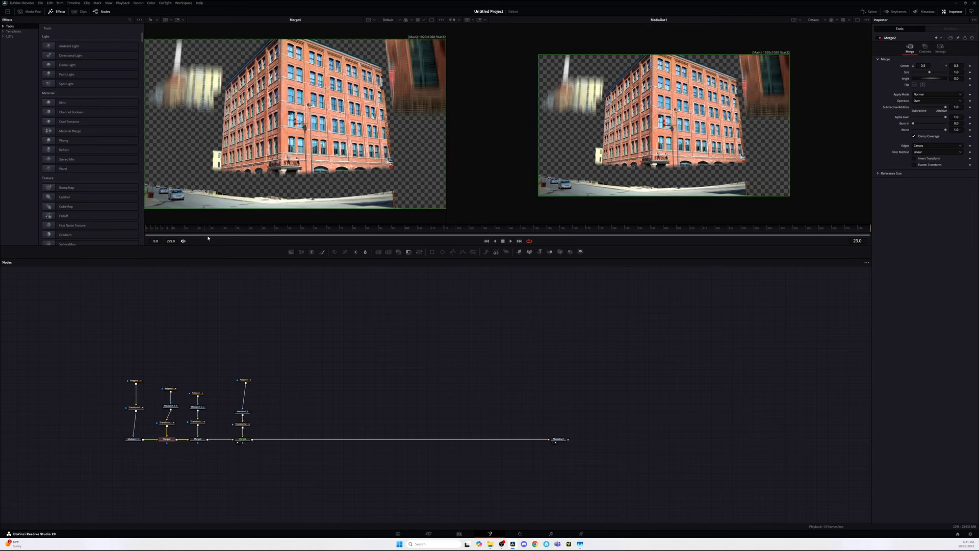
pyautogui.moveTo(207, 238); pyautogui.dragTo(203, 285)
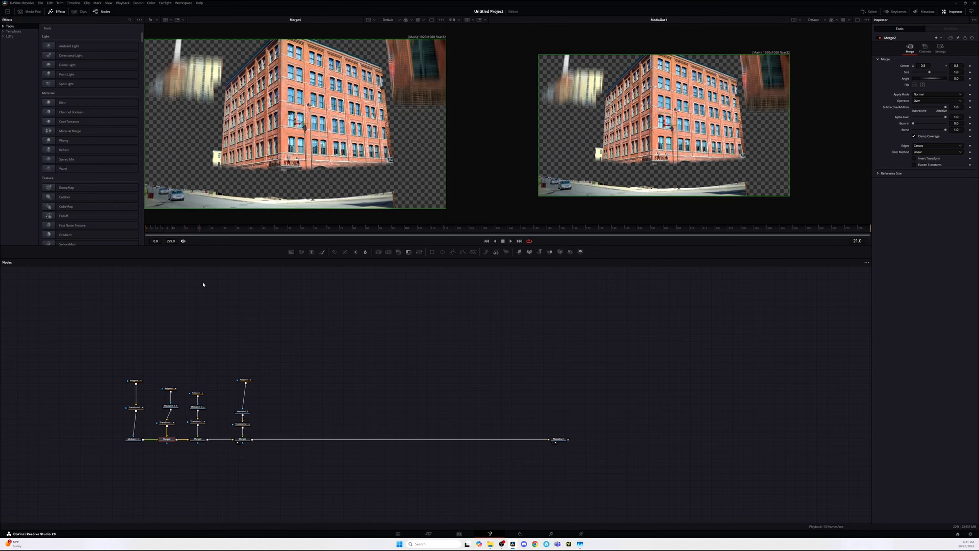
pyautogui.moveTo(199, 241); pyautogui.dragTo(254, 247)
# Step: Insert the first Transform directly after the first MediaIn, reconnect its Polygon mask, and scrub through the animation
pyautogui.click(167, 423)
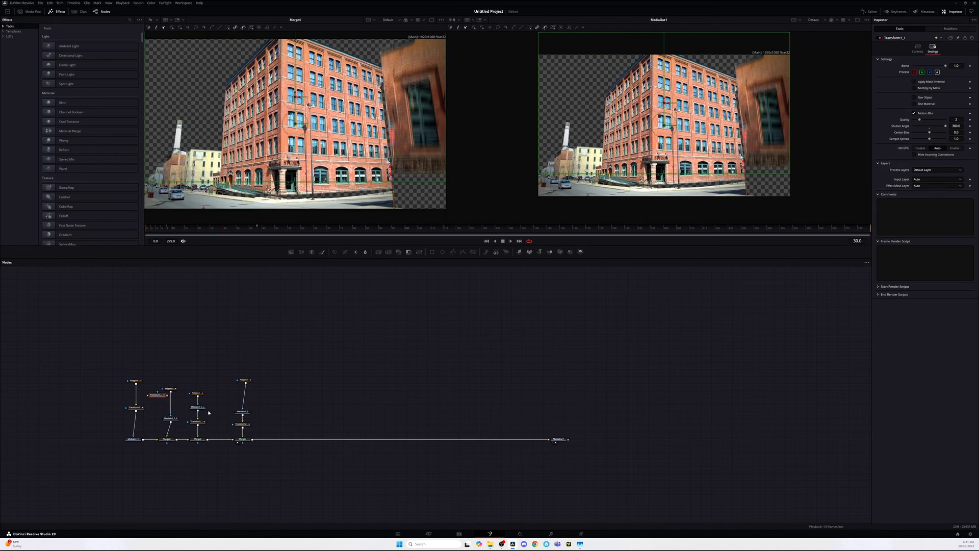
pyautogui.moveTo(156, 394); pyautogui.dragTo(143, 441)
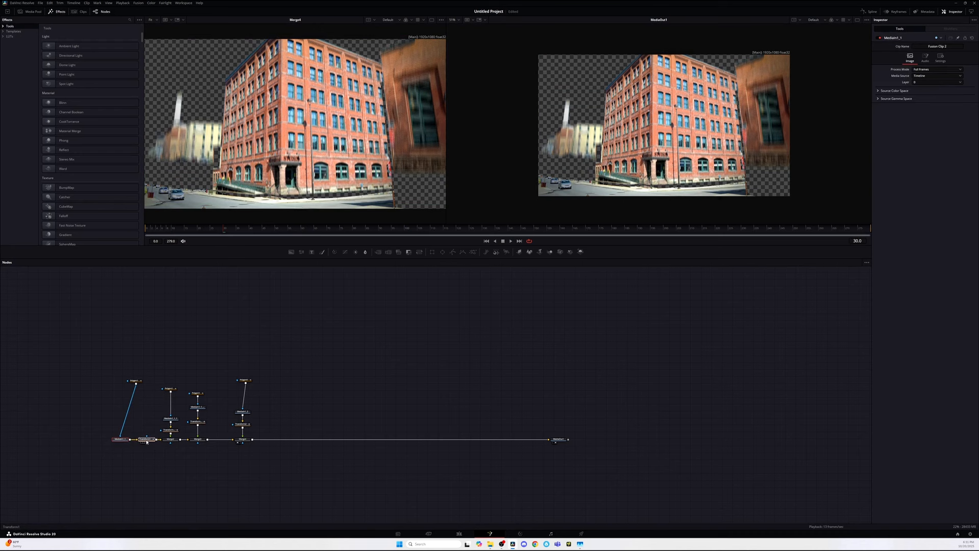
pyautogui.moveTo(136, 381); pyautogui.dragTo(130, 412)
pyautogui.click(145, 441)
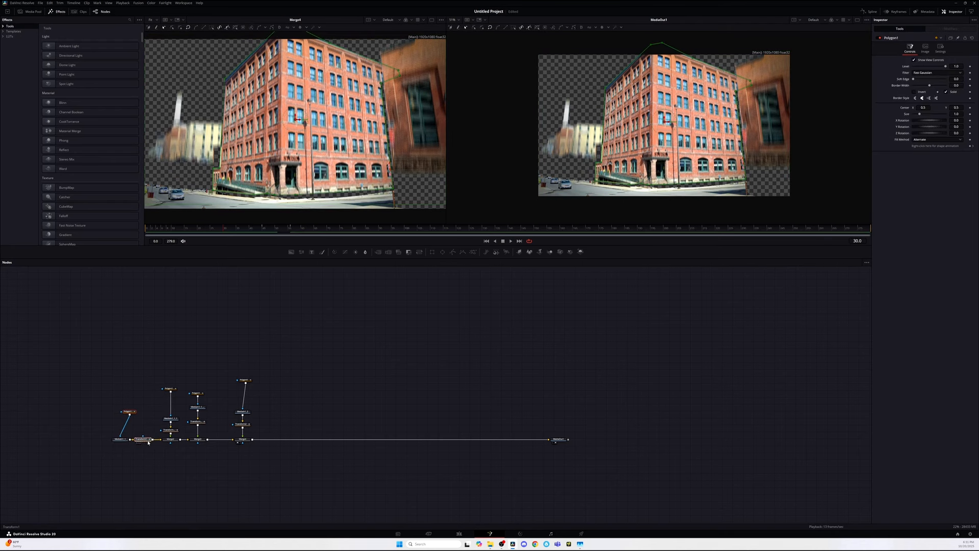
pyautogui.click(167, 432)
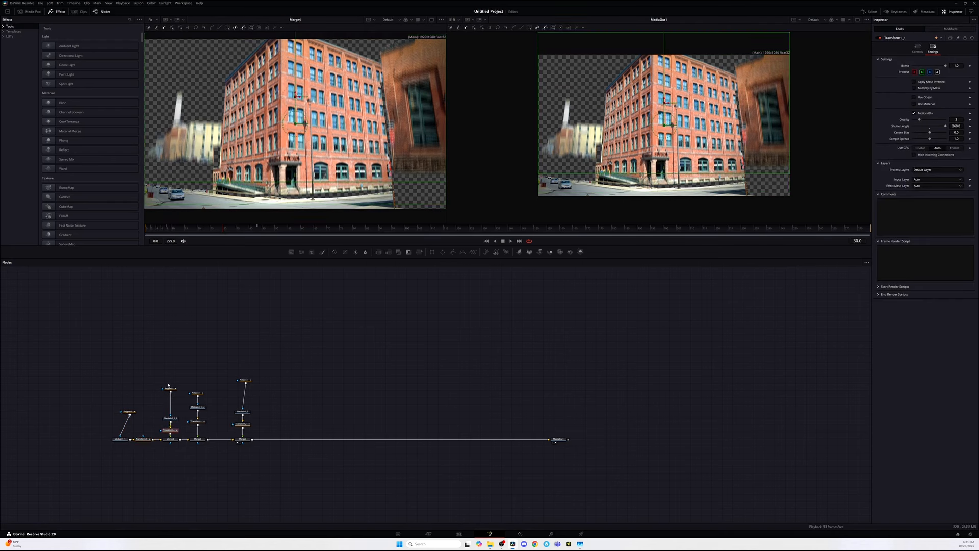
pyautogui.moveTo(180, 229); pyautogui.dragTo(255, 277)
# Step: On the Edit page, add the blue sky image to the bottom video track beneath the composite clip and play from the start
pyautogui.click(459, 533)
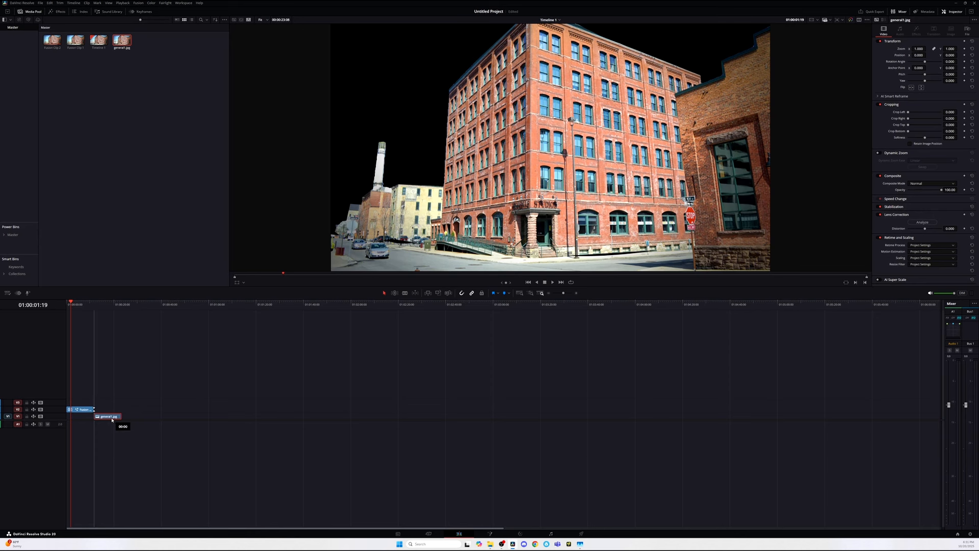
pyautogui.click(113, 303)
pyautogui.moveTo(113, 304); pyautogui.dragTo(113, 304)
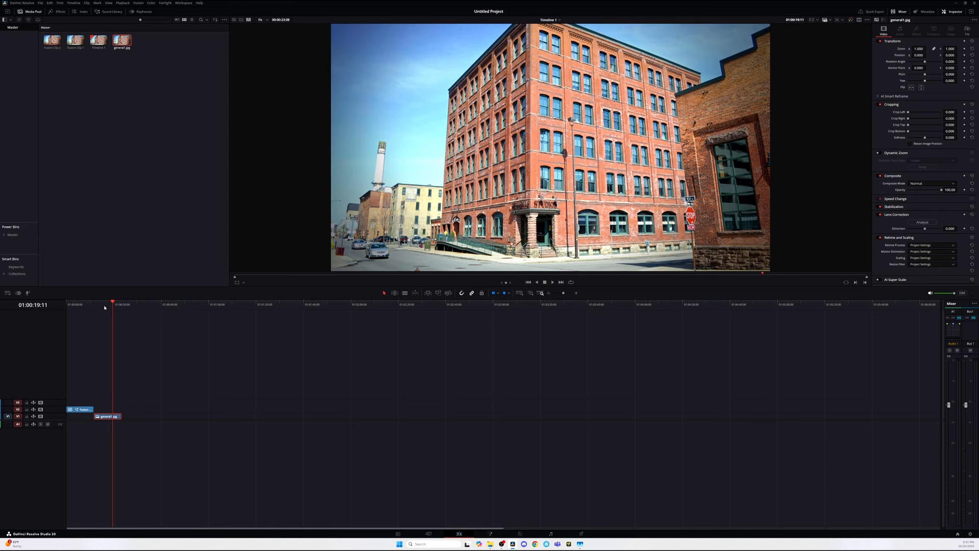
pyautogui.moveTo(145, 41); pyautogui.dragTo(80, 416)
pyautogui.press('Home')
pyautogui.press('space')
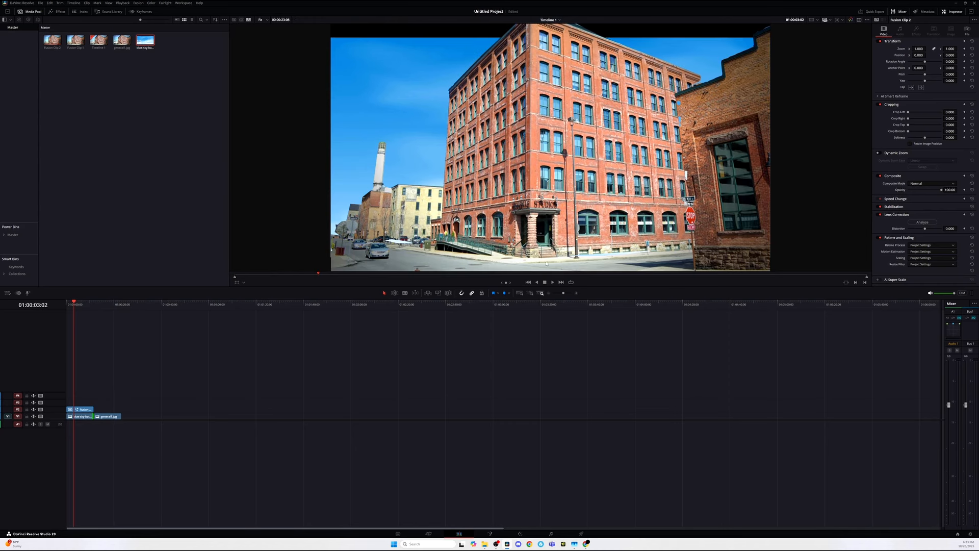
# Step: Return to the Fusion page and examine the nodes and Polygon masks of the building pieces in the viewer
pyautogui.click(490, 534)
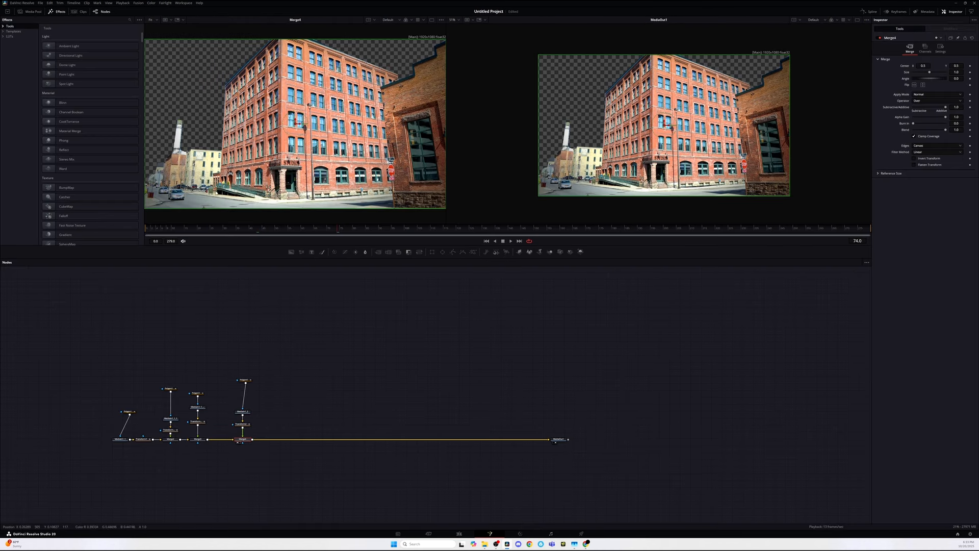
pyautogui.click(132, 412)
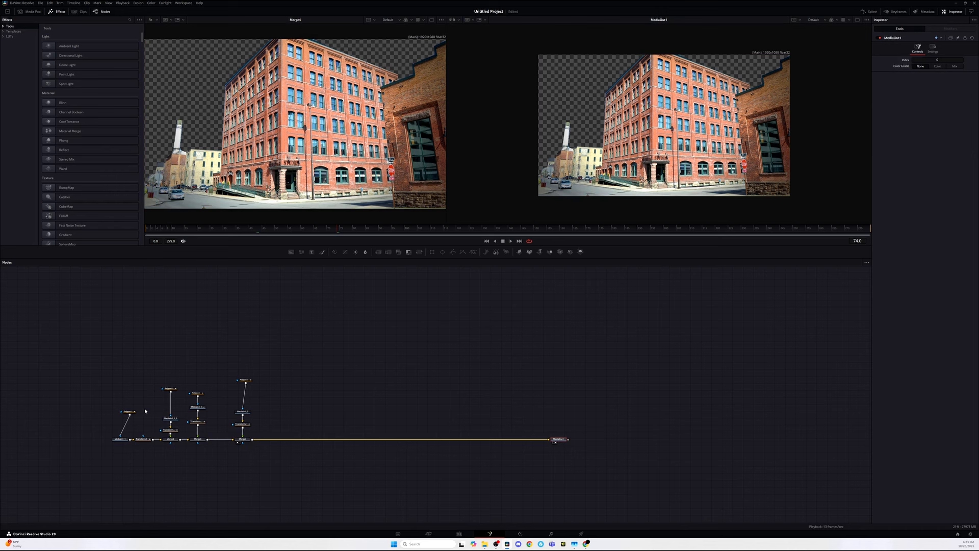
pyautogui.click(169, 389)
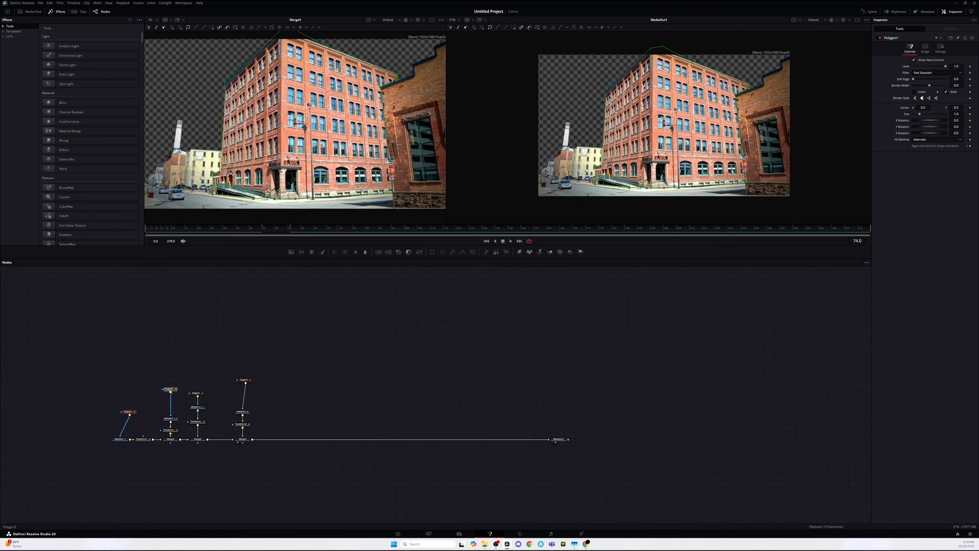
pyautogui.moveTo(218, 199); pyautogui.dragTo(145, 180)
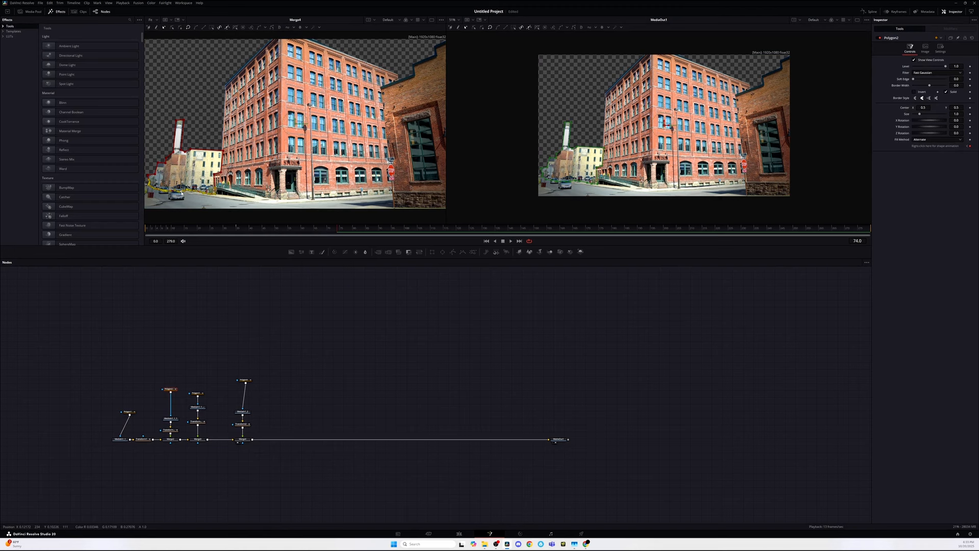
# Step: On the Edit page, keyframe the general1.jpg clip's opacity from 0 to 100 to fade it in, play it, and save the project
pyautogui.hotkey('shift', '4')
pyautogui.moveTo(82, 305); pyautogui.dragTo(87, 312)
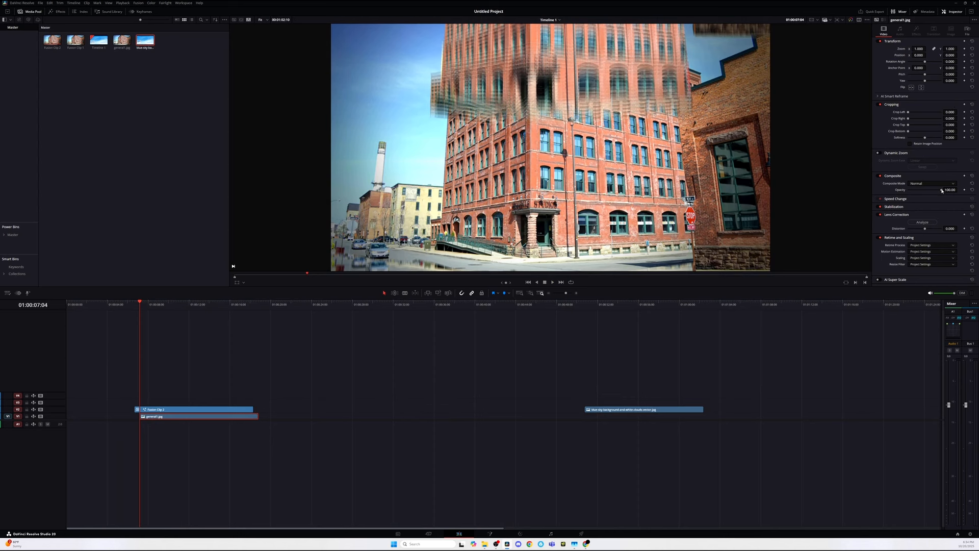
pyautogui.moveTo(942, 190); pyautogui.dragTo(892, 193)
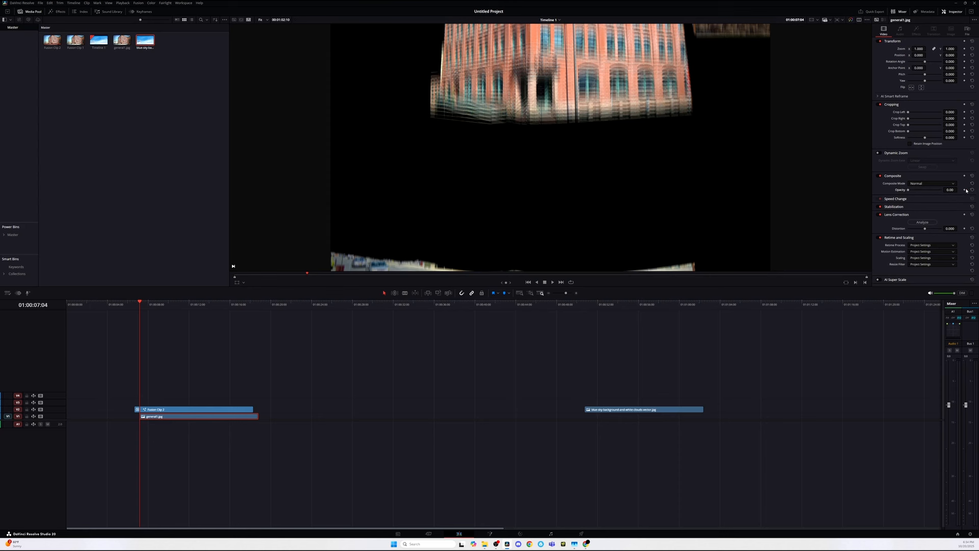
pyautogui.click(965, 190)
pyautogui.moveTo(141, 303); pyautogui.dragTo(146, 304)
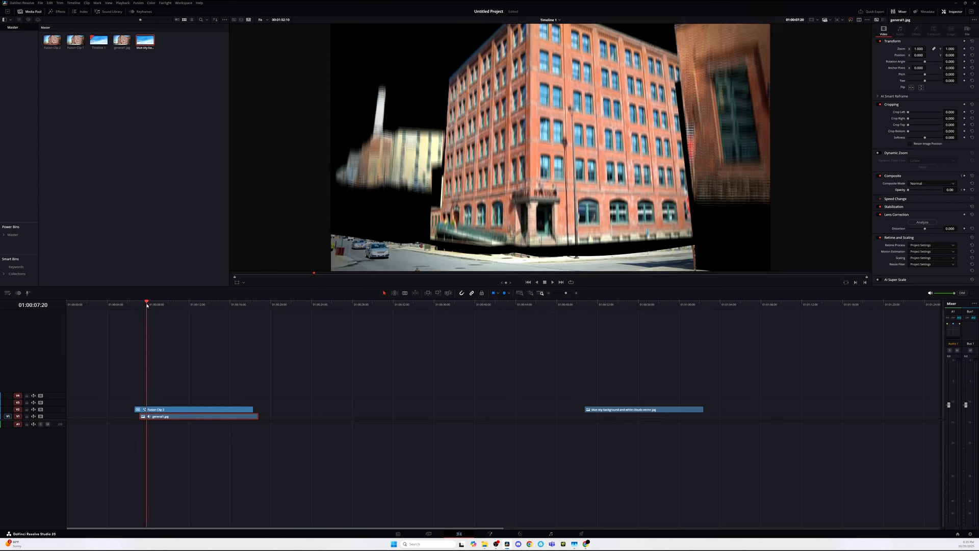
pyautogui.moveTo(909, 191); pyautogui.dragTo(945, 194)
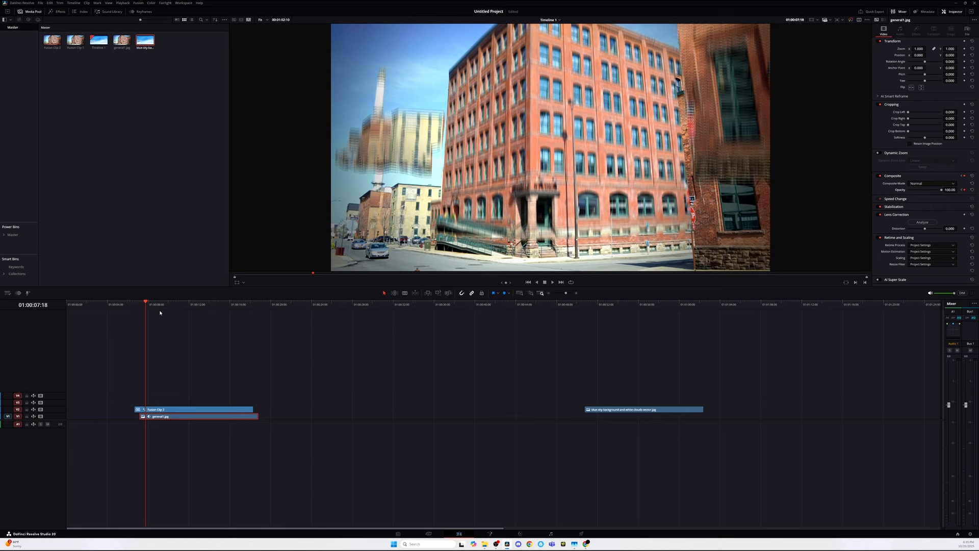
pyautogui.click(135, 305)
pyautogui.press('space')
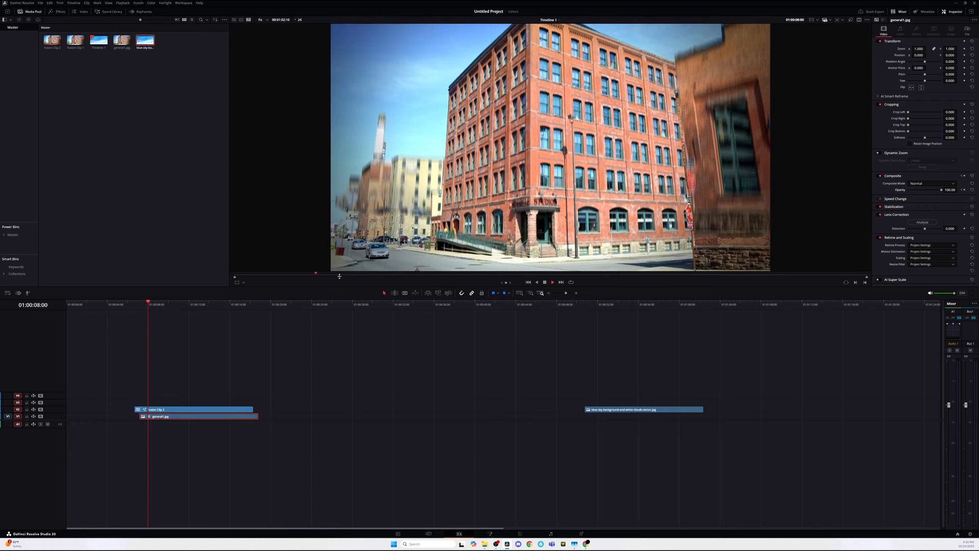
pyautogui.press('space')
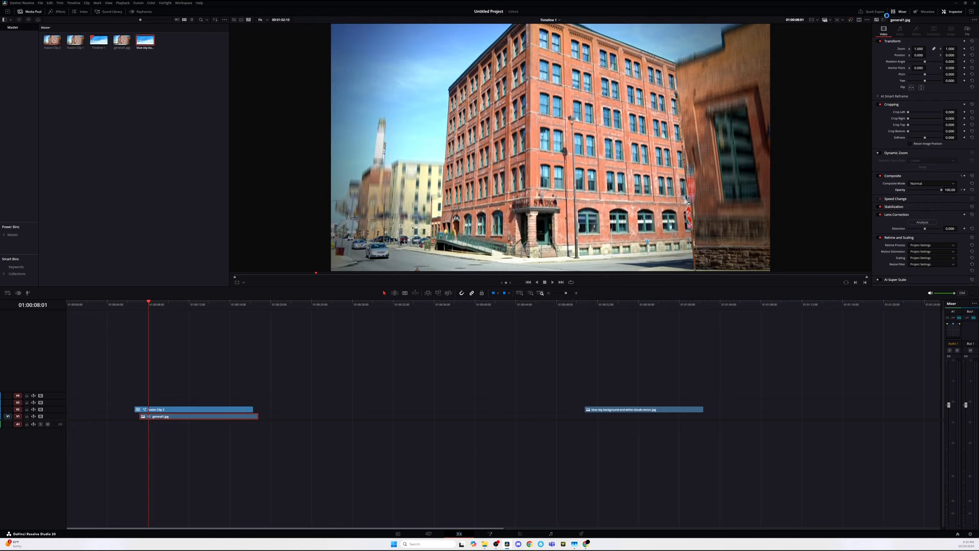
pyautogui.hotkey('ctrl', 's')
# Step: In the Keyframes curve editor, move the end opacity keyframe later to lengthen the fade, then play it back
pyautogui.click(137, 11)
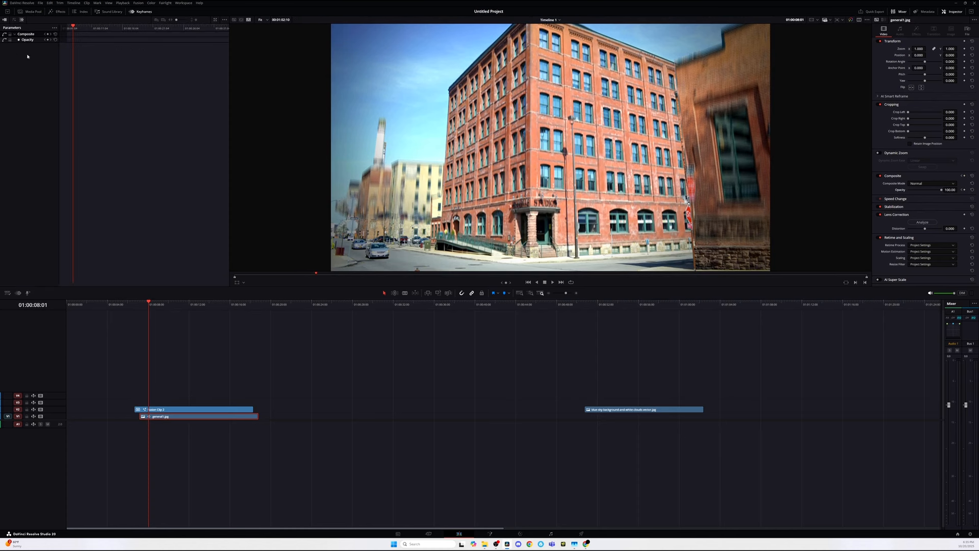
pyautogui.click(13, 21)
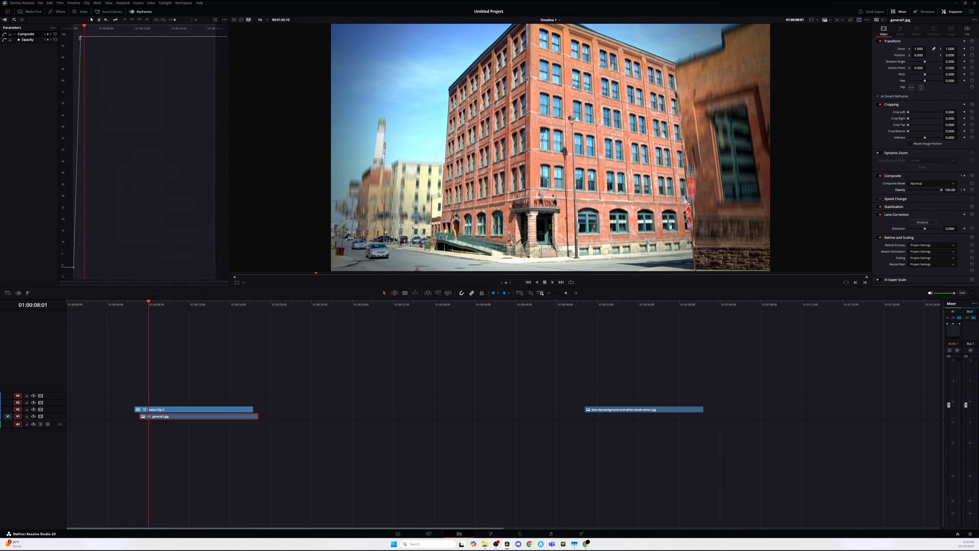
pyautogui.moveTo(85, 38); pyautogui.dragTo(108, 39)
pyautogui.moveTo(143, 303); pyautogui.dragTo(135, 303)
pyautogui.press('space')
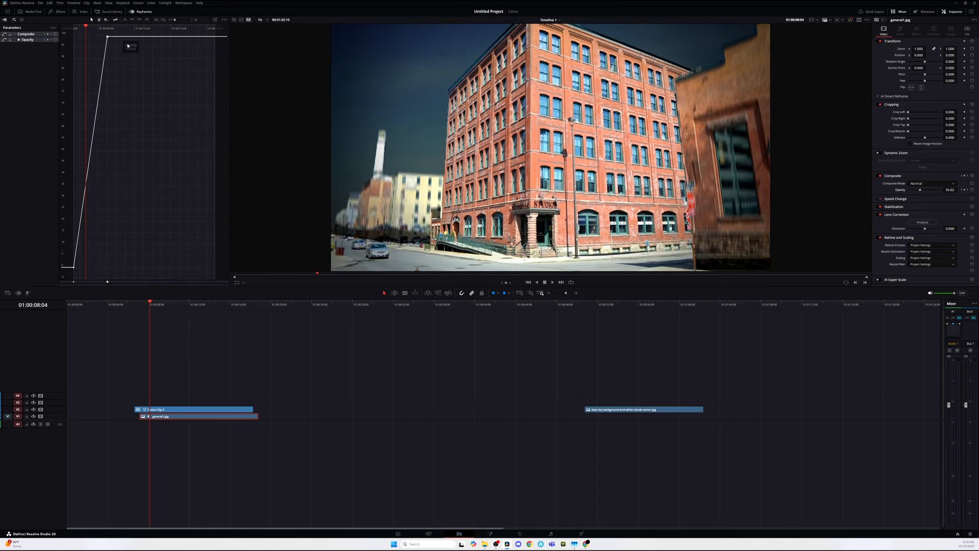
pyautogui.press('space')
pyautogui.click(150, 308)
pyautogui.press('space')
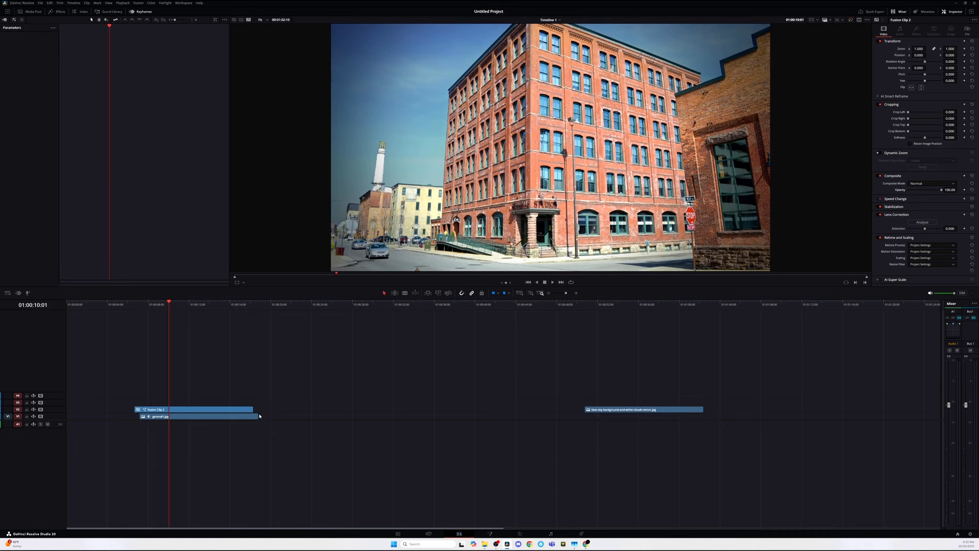
# Step: Trim the end of the general1.jpg clip and place the C3725.MP4 footage beneath the building clips, then play
pyautogui.moveTo(259, 416); pyautogui.dragTo(254, 416)
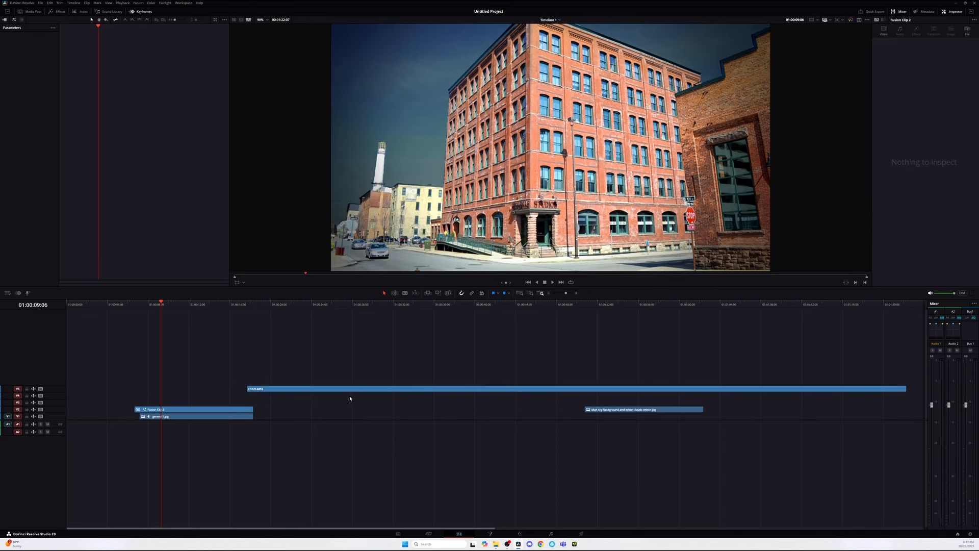
pyautogui.moveTo(350, 398); pyautogui.dragTo(160, 403)
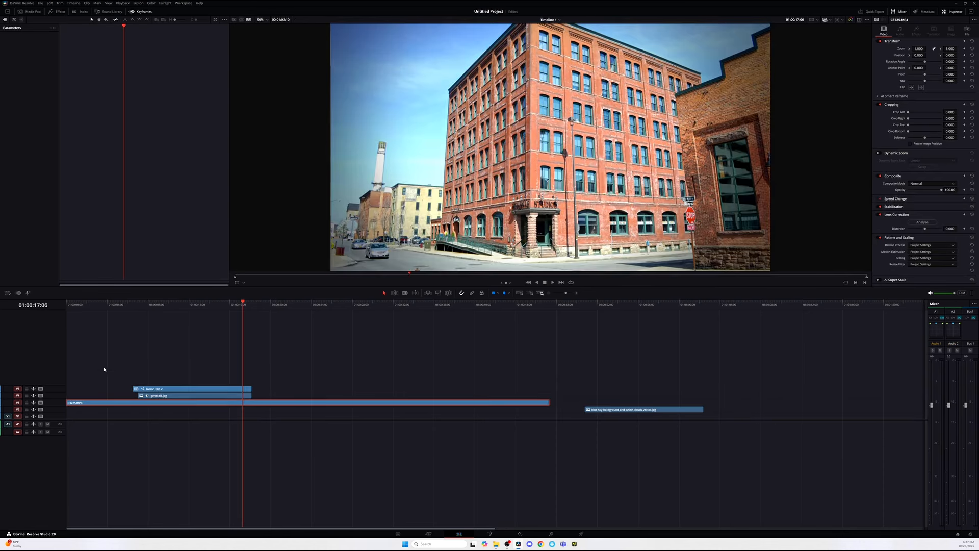
pyautogui.click(72, 305)
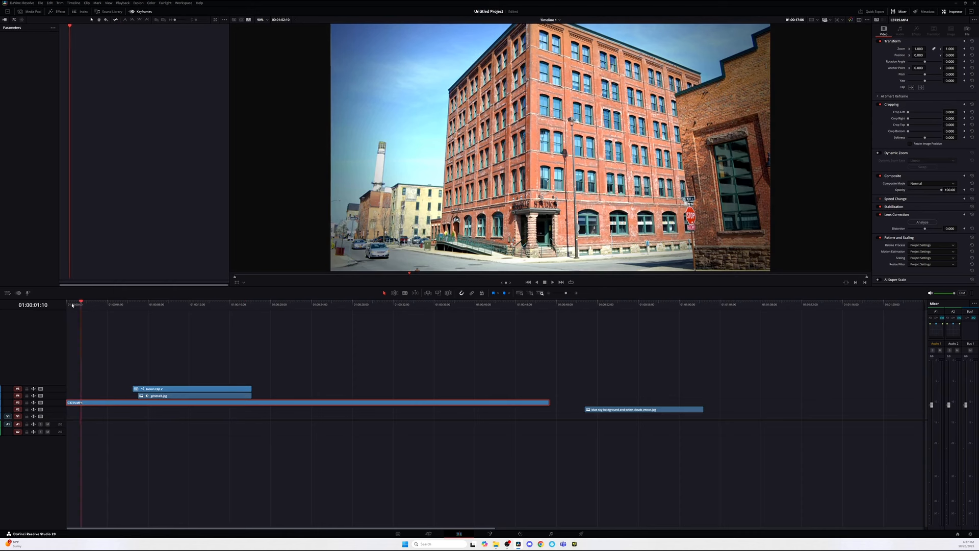
pyautogui.moveTo(72, 305); pyautogui.dragTo(66, 307)
pyautogui.press('space')
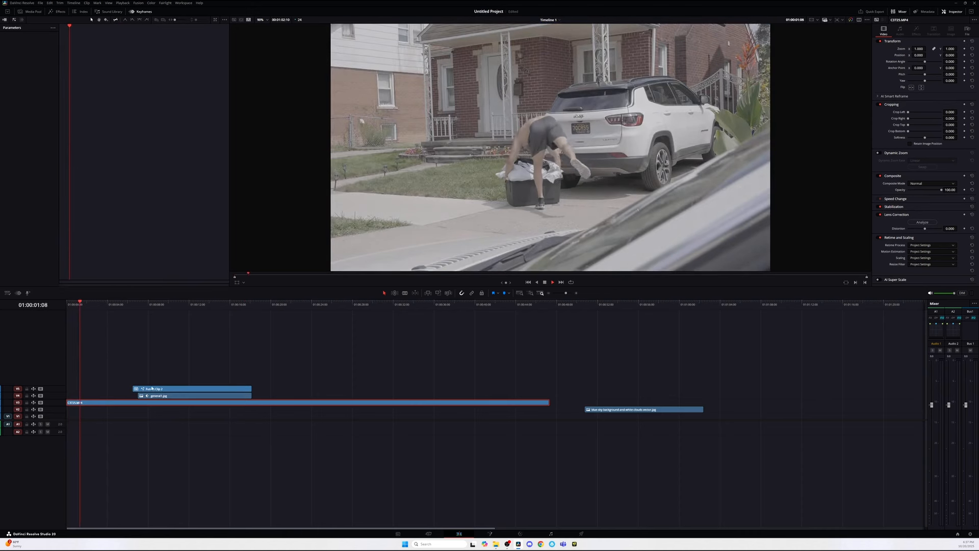
# Step: Move the Fusion clip and general1.jpg clip earlier so they start near the beginning, and play from the start
pyautogui.moveTo(152, 388); pyautogui.dragTo(97, 388)
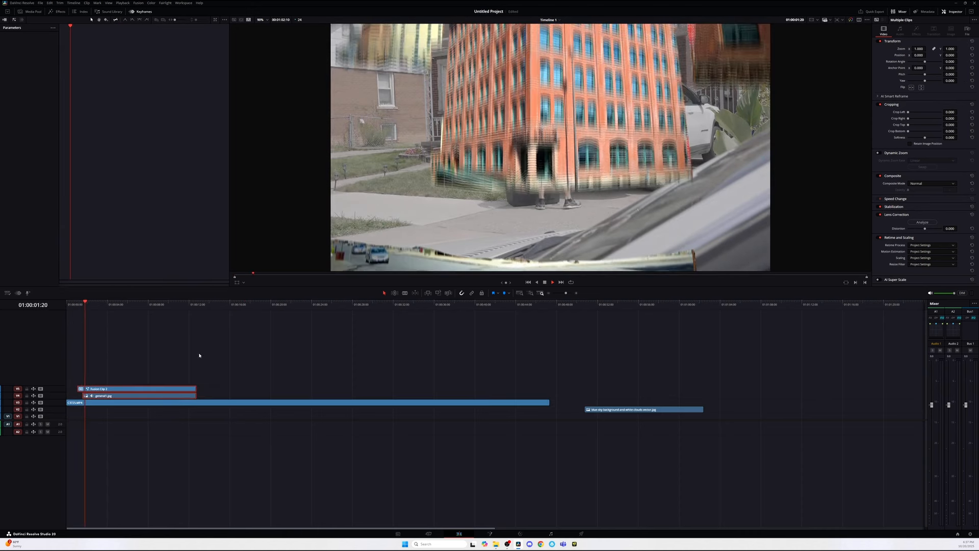
pyautogui.click(111, 389)
pyautogui.press('space')
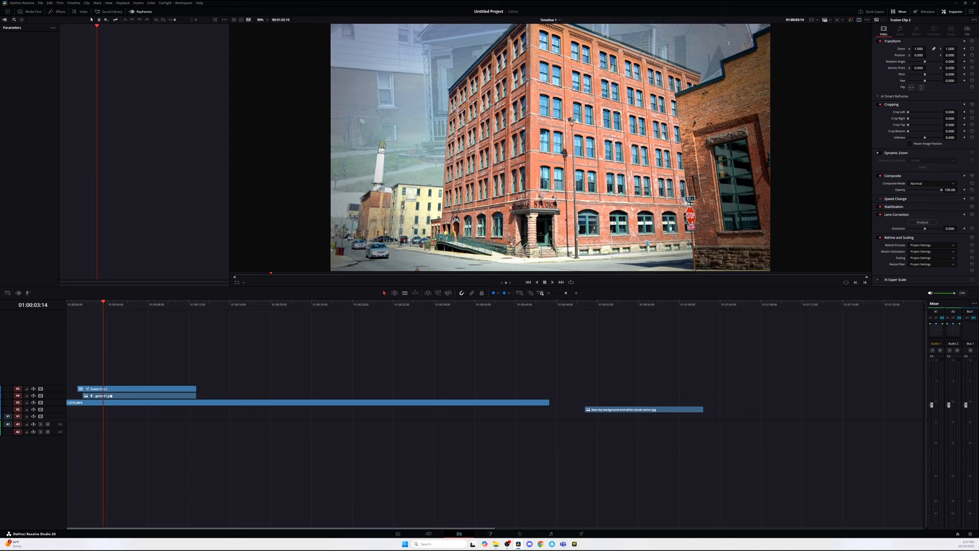
pyautogui.click(110, 396)
pyautogui.press('Home')
pyautogui.press('space')
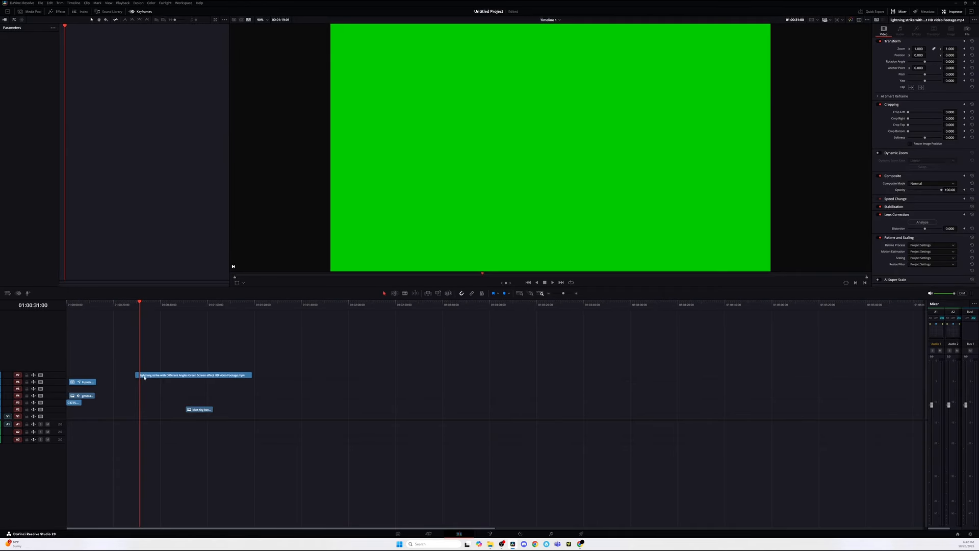
# Step: Add the lightning strike footage clip on a track above general1.jpg and play it back
pyautogui.moveTo(251, 374); pyautogui.dragTo(76, 390)
pyautogui.click(70, 305)
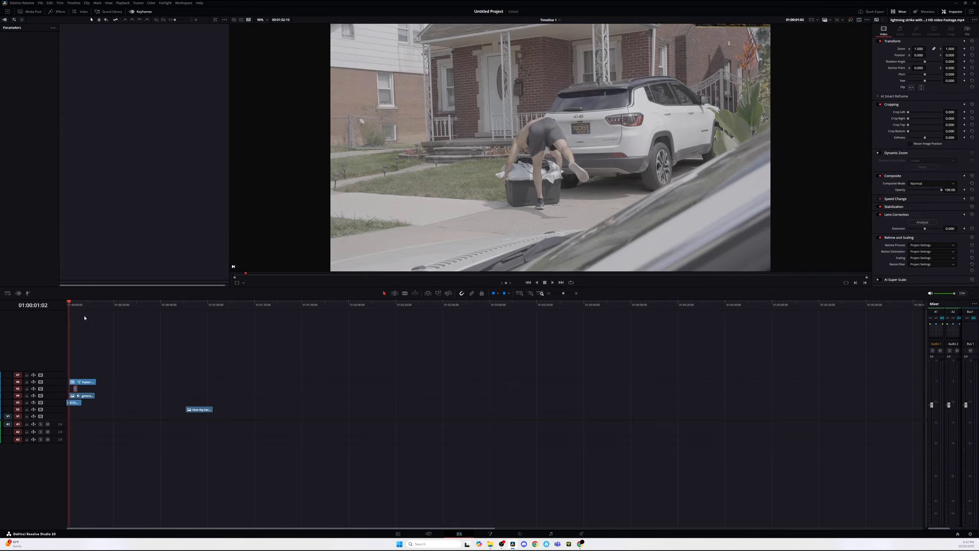
pyautogui.scroll(5, 84, 320)
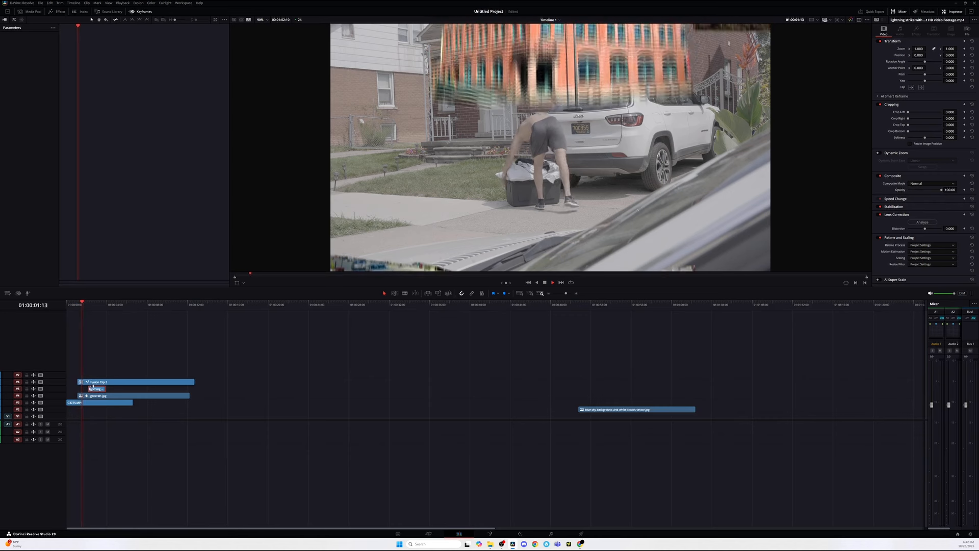
pyautogui.press('space')
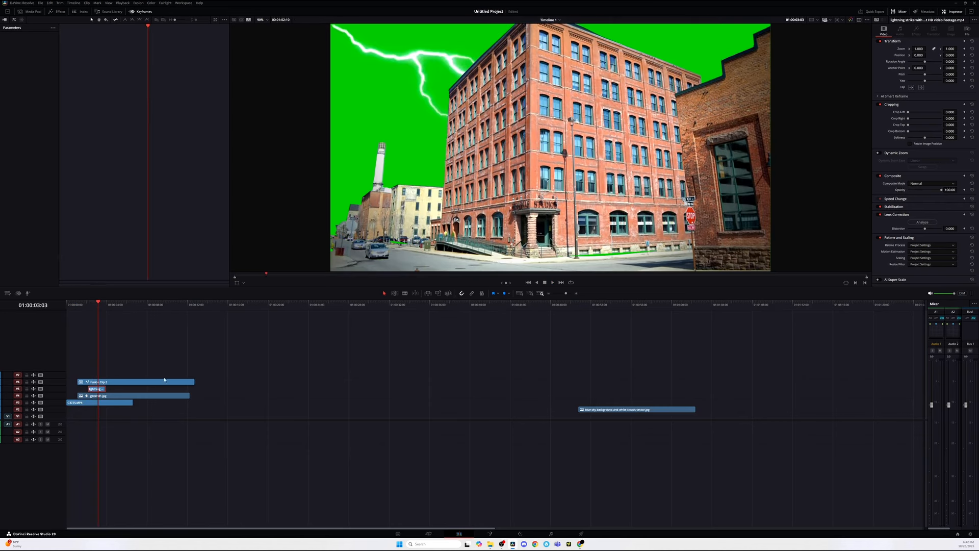
# Step: Search the effects library for "3d" and apply the 3D Keyer to the lightning clip
pyautogui.click(65, 12)
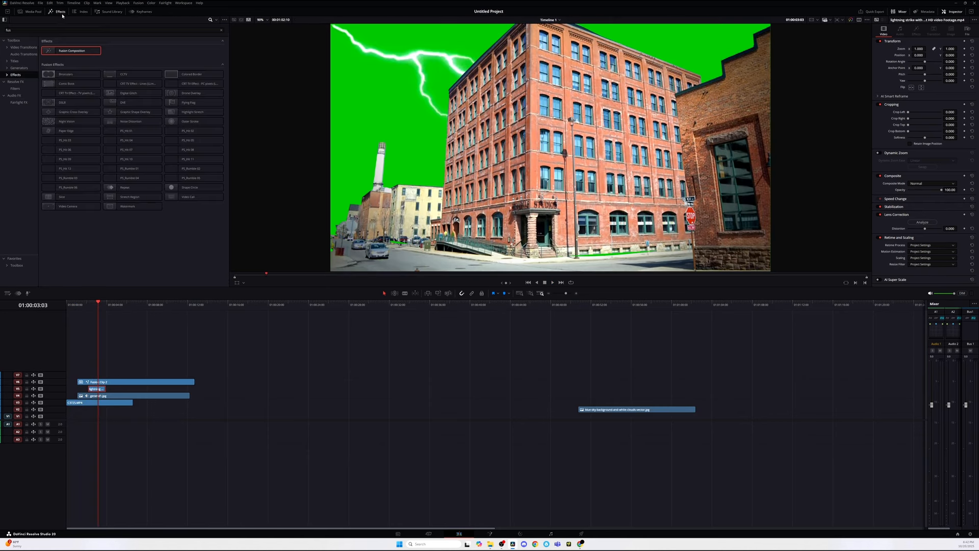
pyautogui.click(221, 31)
pyautogui.write('3d')
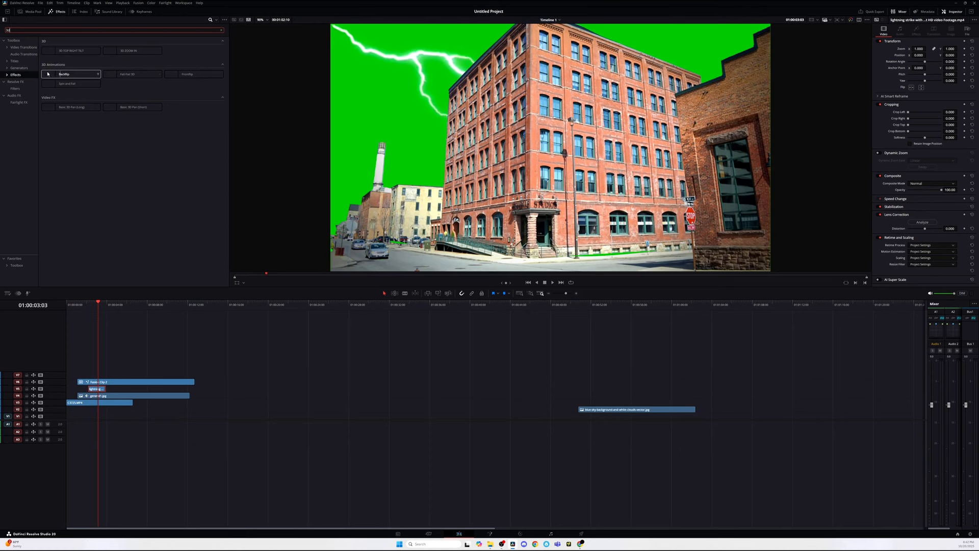
pyautogui.click(22, 84)
pyautogui.moveTo(68, 53); pyautogui.dragTo(96, 388)
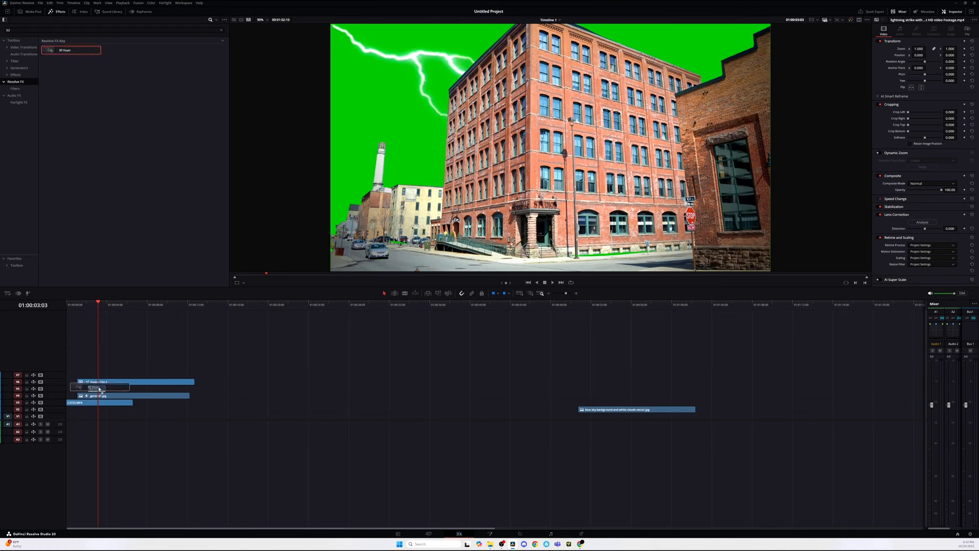
# Step: Turn on the Fusion overlay in the viewer and sample the green background with the 3D Keyer to key out the lightning
pyautogui.click(244, 283)
pyautogui.click(252, 318)
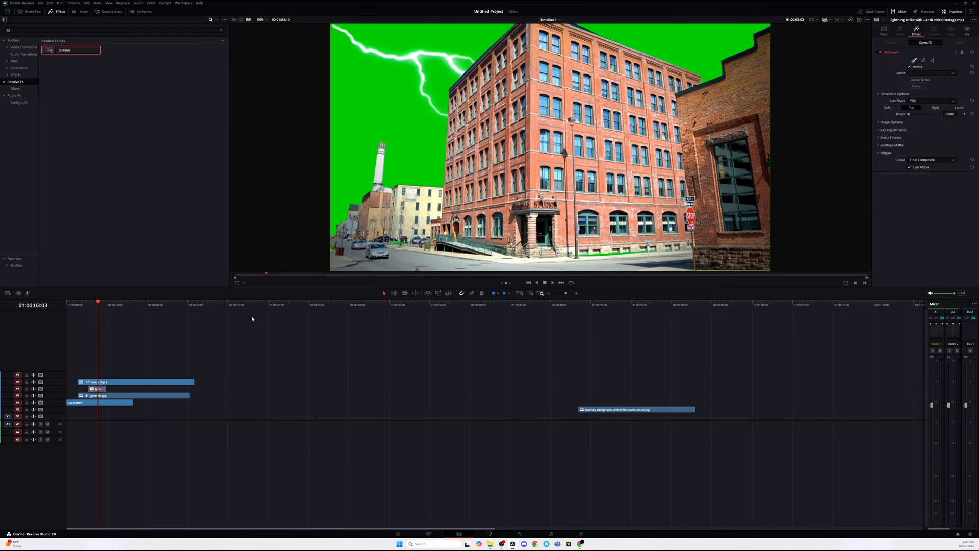
pyautogui.click(243, 284)
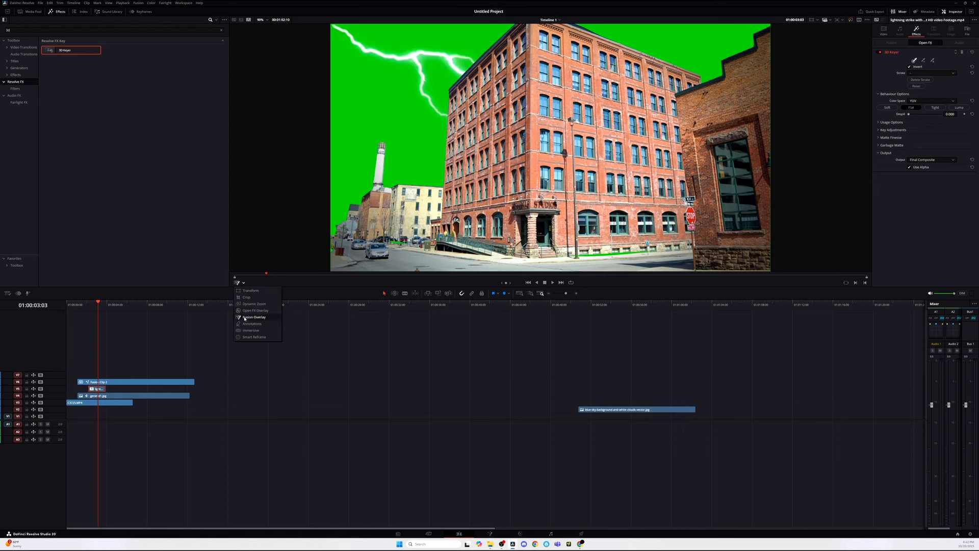
pyautogui.click(253, 310)
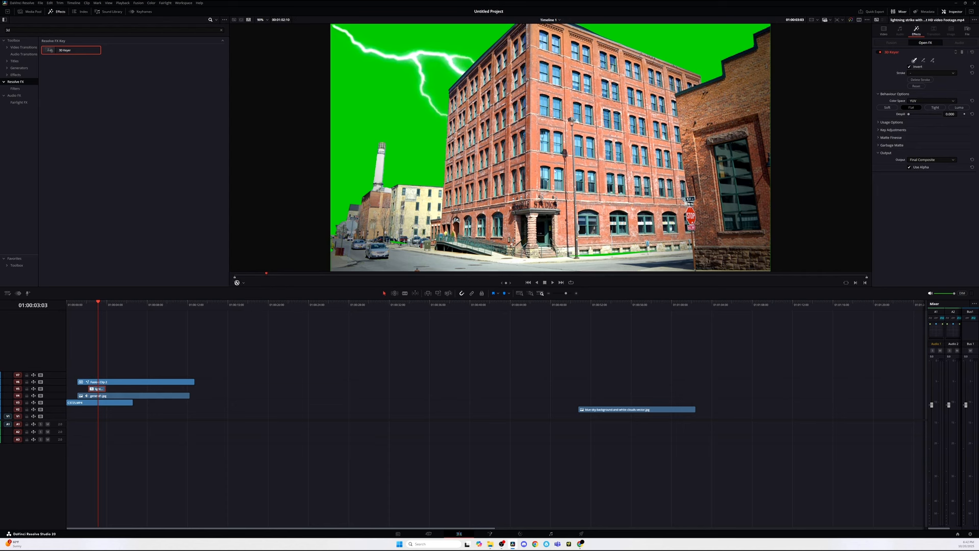
pyautogui.click(244, 283)
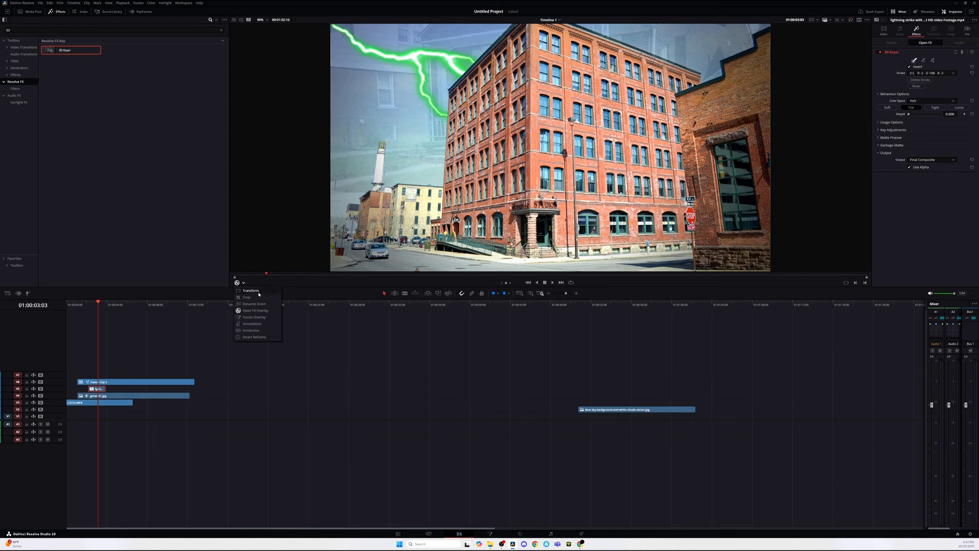
pyautogui.click(328, 331)
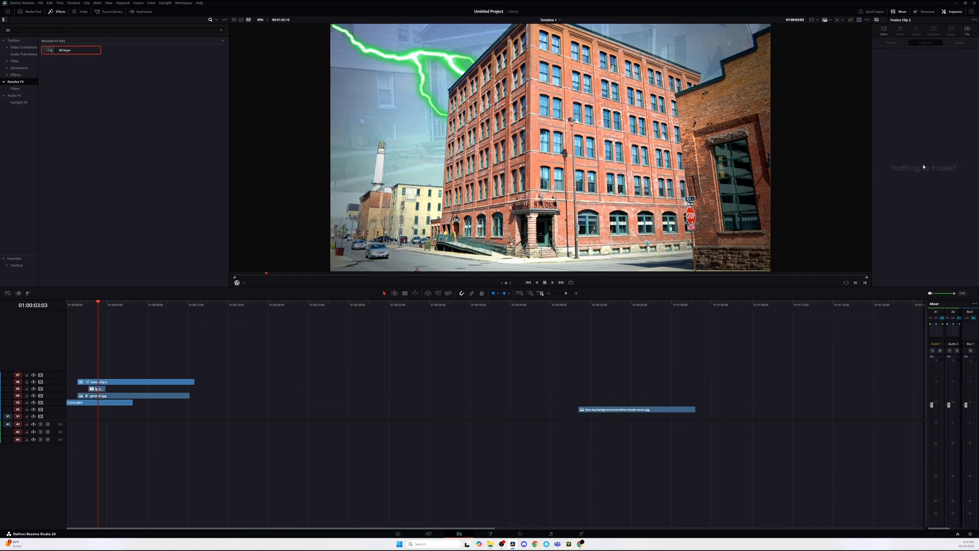
# Step: Open the lightning keyer's Image Options and Key Adjustments and set Chroma Tilt to about -0.25
pyautogui.click(105, 390)
pyautogui.click(878, 123)
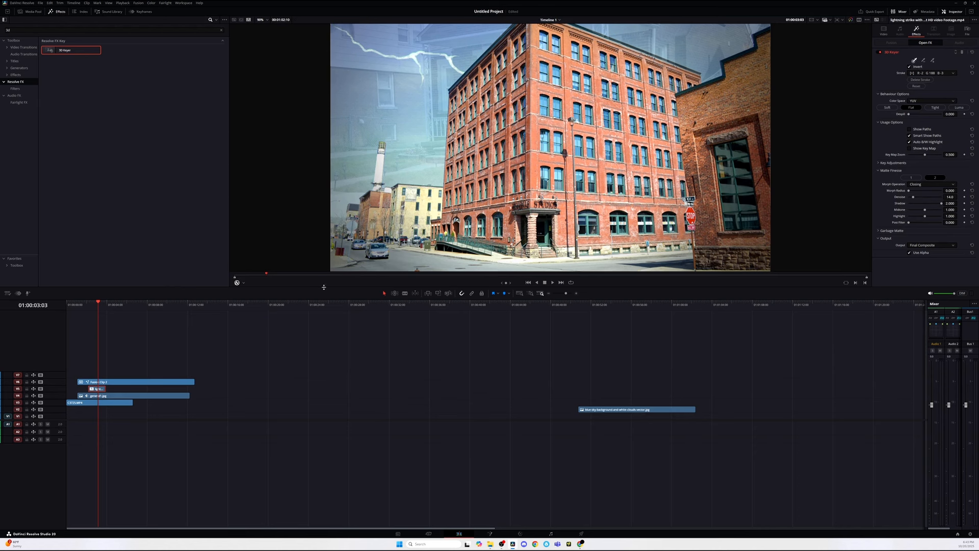
pyautogui.click(880, 163)
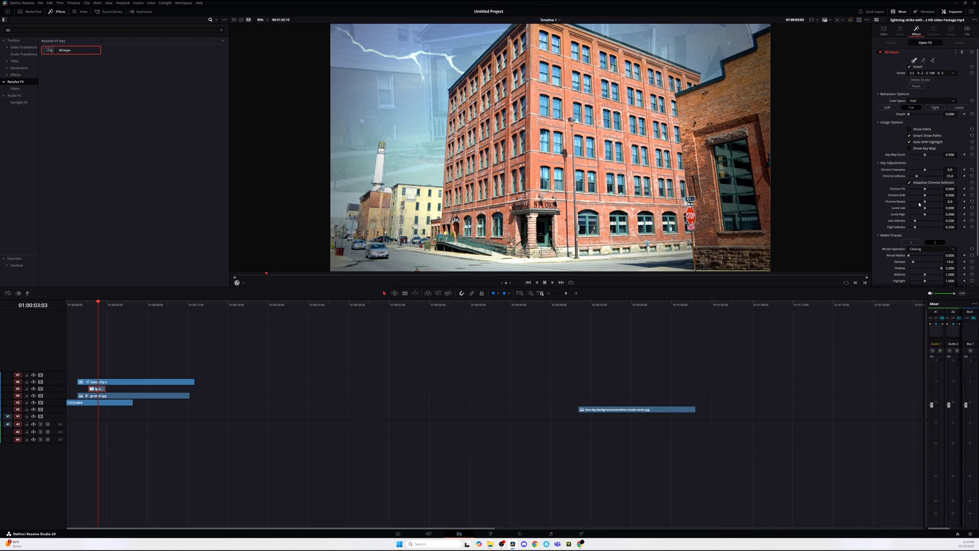
pyautogui.moveTo(940, 191)
pyautogui.mouseDown()
pyautogui.moveTo(916, 193)
pyautogui.moveTo(929, 203)
pyautogui.mouseUp()
# Step: Play the composite, nudge the lightning clip slightly later, and play it again from the start
pyautogui.click(80, 316)
pyautogui.press('space')
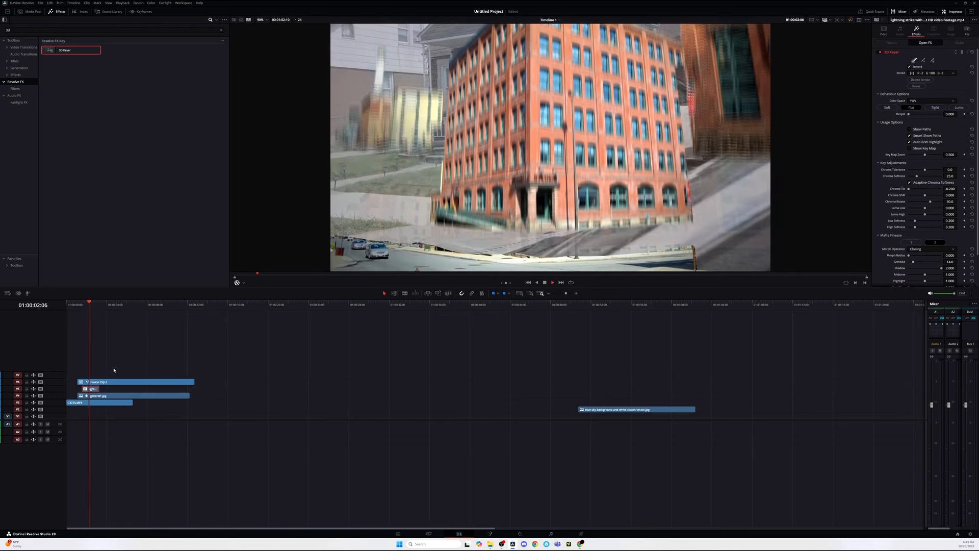
pyautogui.moveTo(82, 389); pyautogui.dragTo(85, 389)
pyautogui.click(82, 306)
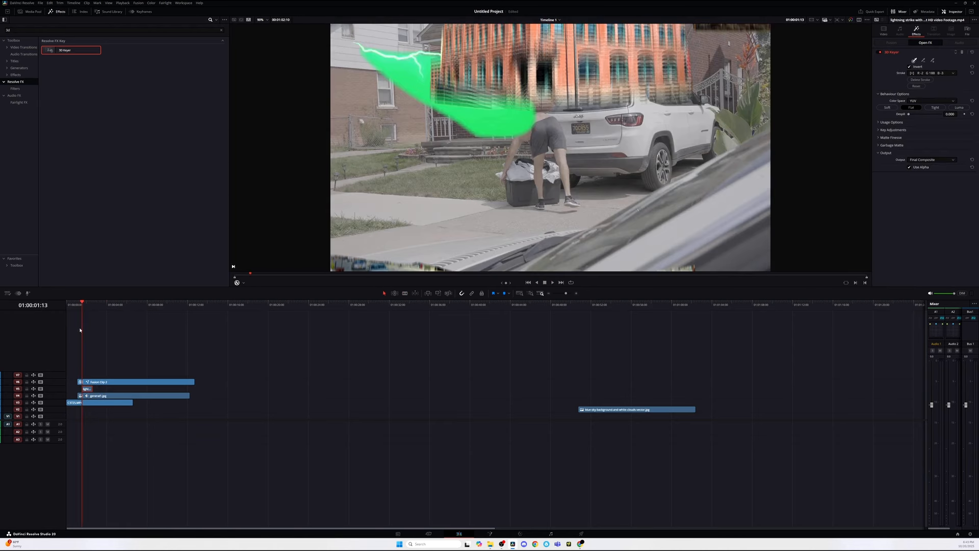
pyautogui.press('space')
# Step: Search the effects library for "adju" and add an Adjustment Clip on the track above the Fusion clip
pyautogui.click(98, 382)
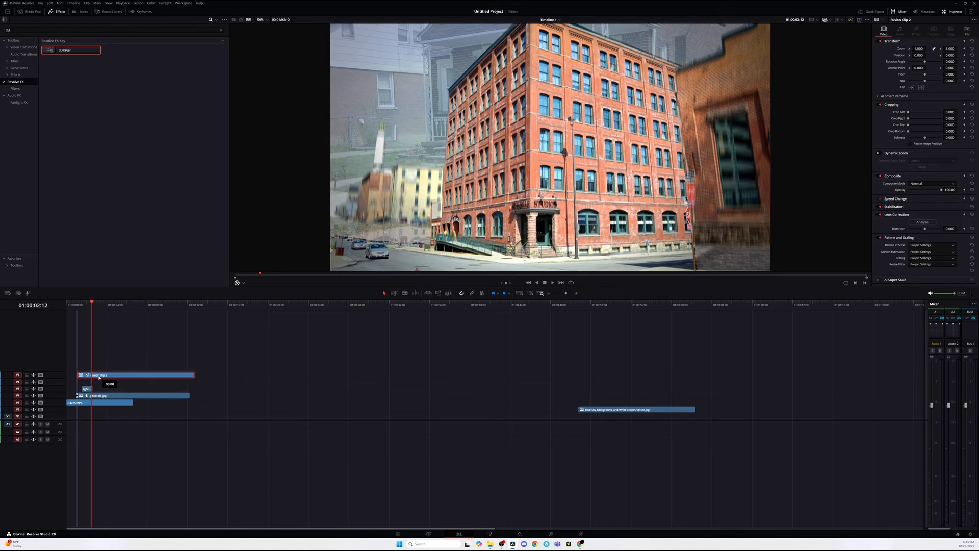
pyautogui.click(221, 29)
pyautogui.write('adju')
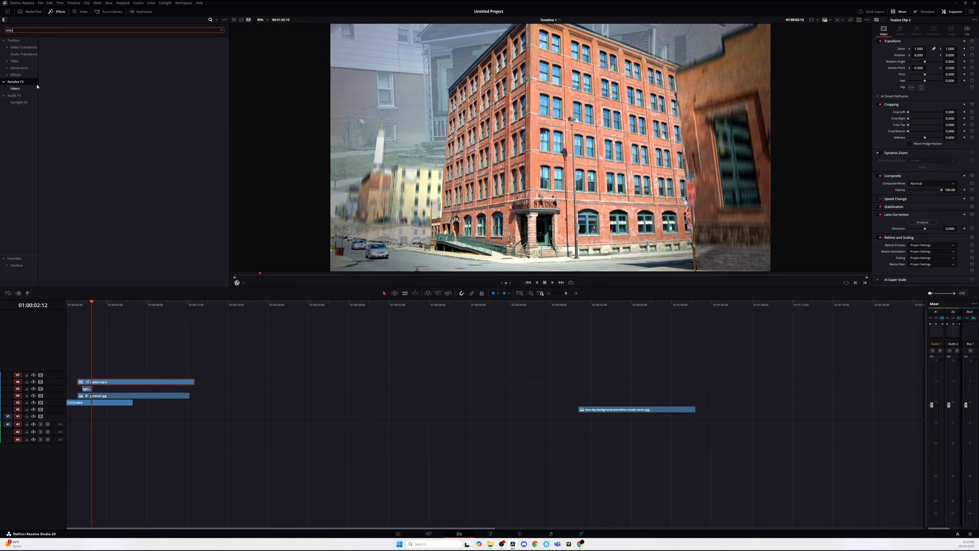
pyautogui.click(14, 41)
pyautogui.moveTo(69, 50); pyautogui.dragTo(77, 376)
# Step: Search the effects for "camera" and apply Camera Shake to the adjustment clip
pyautogui.click(21, 71)
pyautogui.click(61, 30)
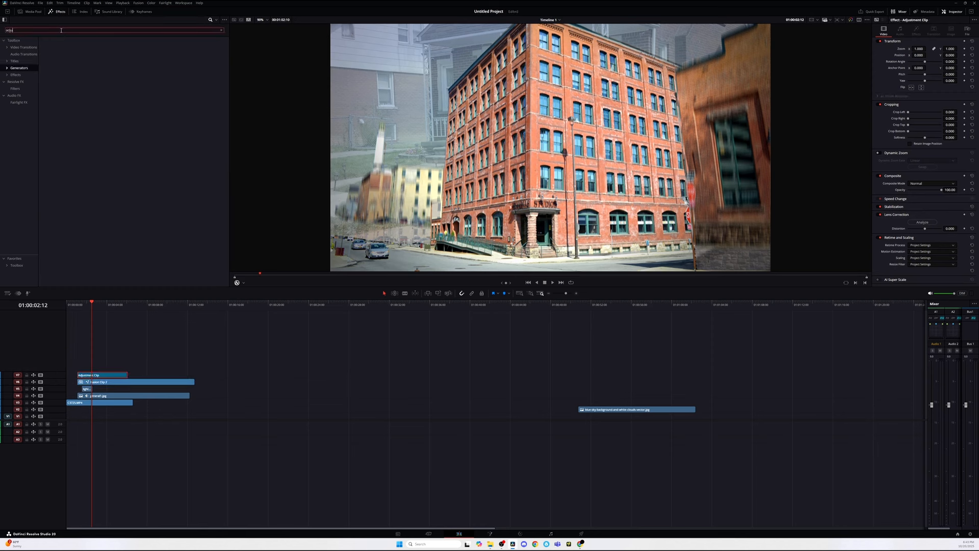
pyautogui.write('camera')
pyautogui.click(22, 78)
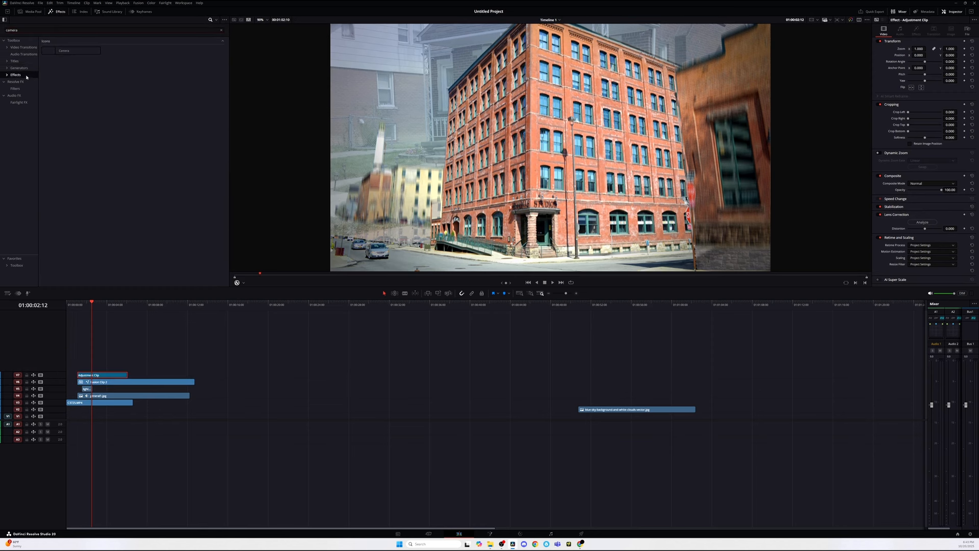
pyautogui.moveTo(71, 50); pyautogui.dragTo(105, 375)
pyautogui.click(912, 60)
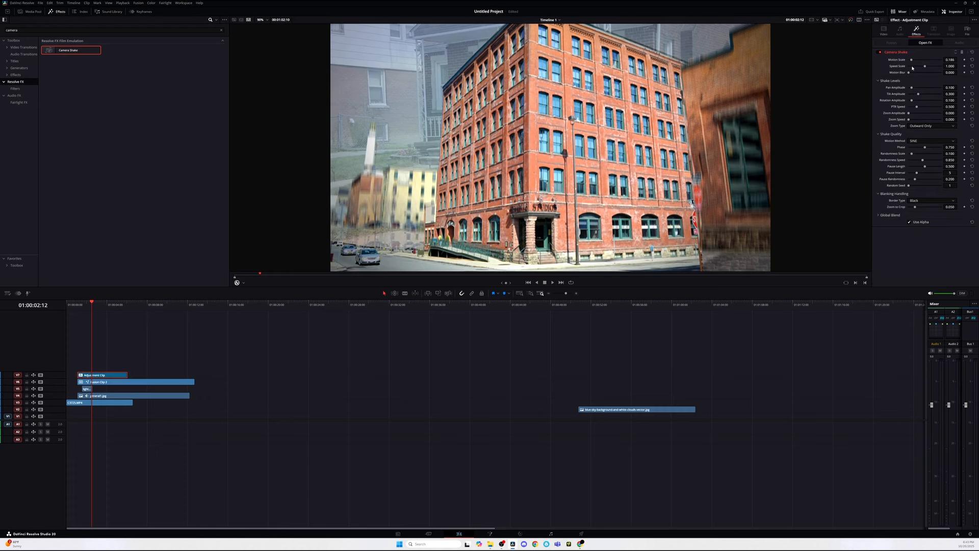
# Step: Cut the adjustment clip with the Blade tool, delete its latter part, and play back the result
pyautogui.press('b')
pyautogui.click(96, 376)
pyautogui.press('a')
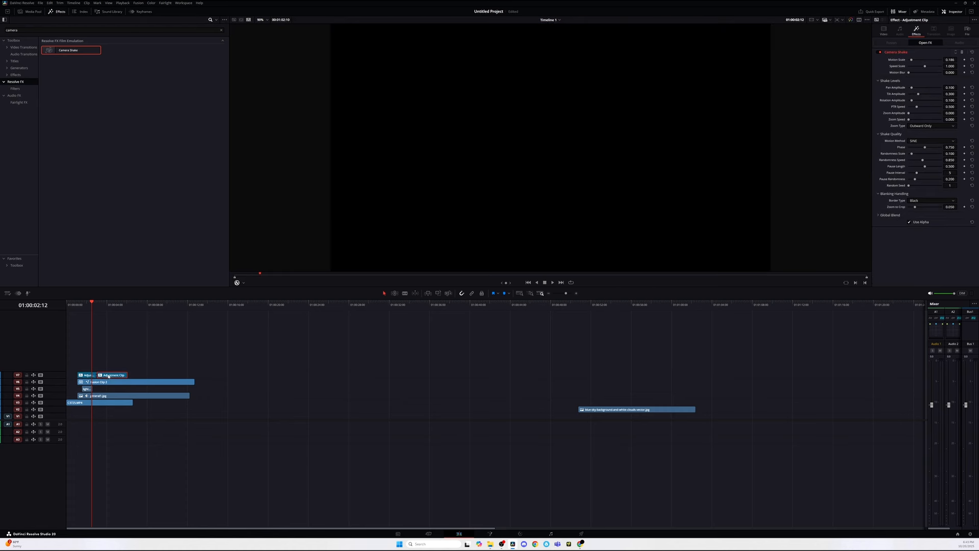
pyautogui.click(107, 376)
pyautogui.press('Delete')
pyautogui.moveTo(84, 305); pyautogui.dragTo(81, 304)
pyautogui.press('space')
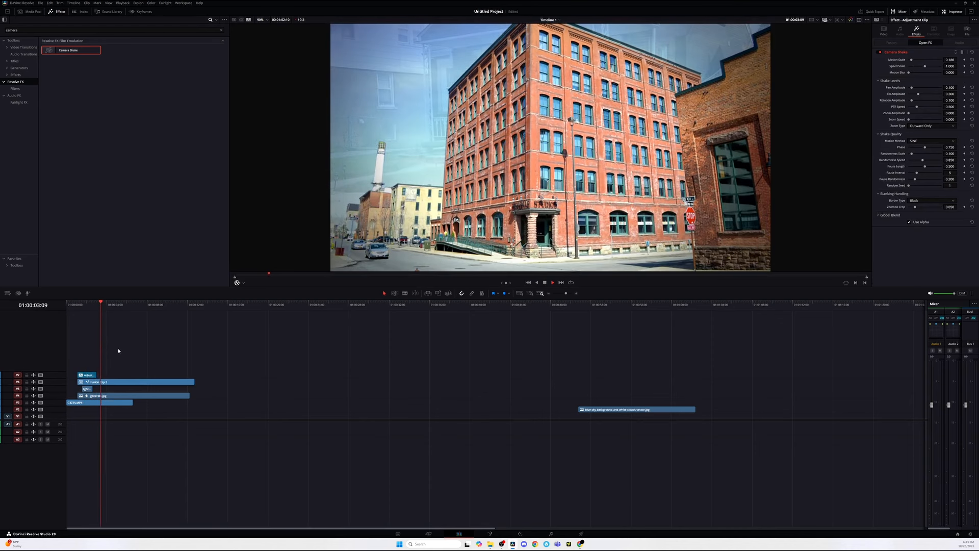
pyautogui.press('space')
# Step: Search the effects for "shake" and apply Action HH Effect SHAKE 4 01 to the adjustment clip
pyautogui.click(91, 375)
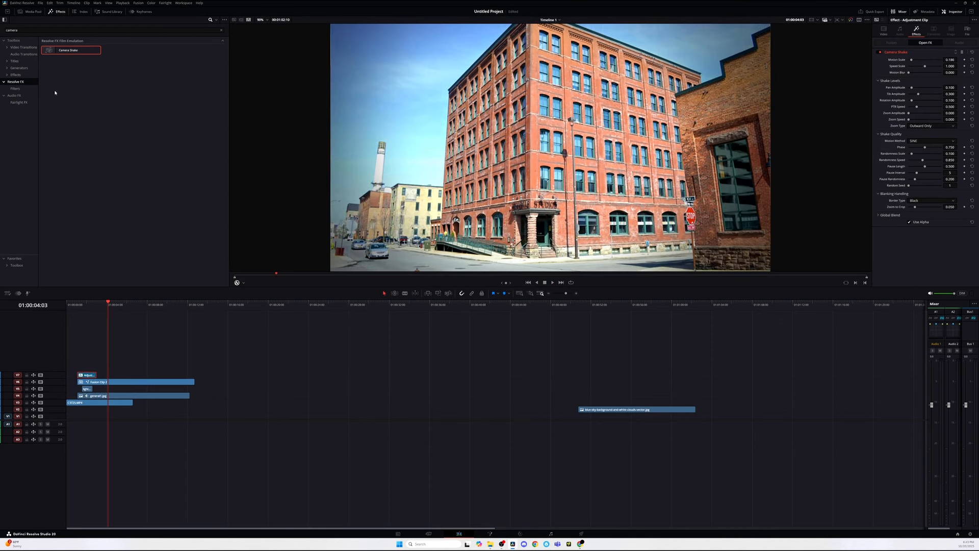
pyautogui.click(18, 96)
pyautogui.click(18, 83)
pyautogui.click(222, 31)
pyautogui.write('ca')
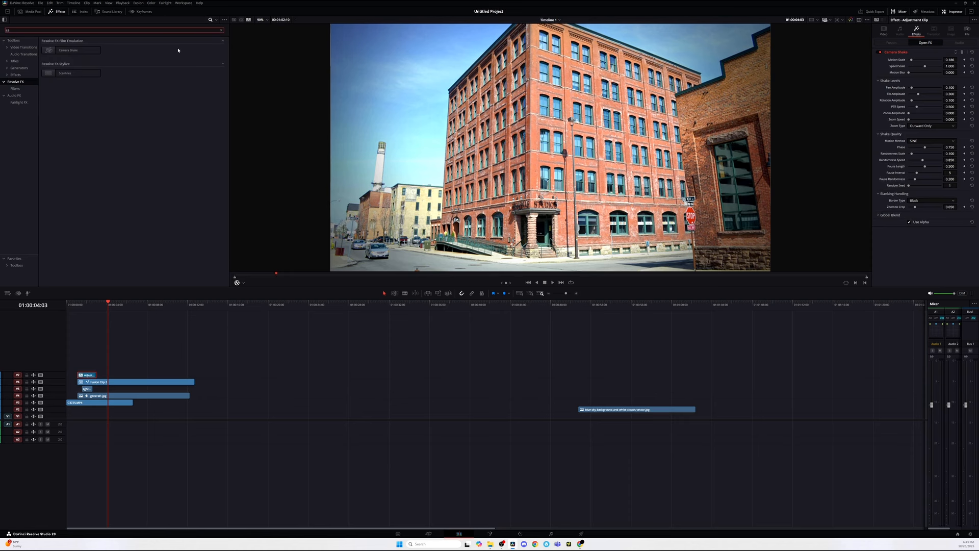
pyautogui.press('BackSpace')
pyautogui.press('BackSpace')
pyautogui.write('shake')
pyautogui.click(15, 75)
pyautogui.moveTo(77, 51); pyautogui.dragTo(88, 376)
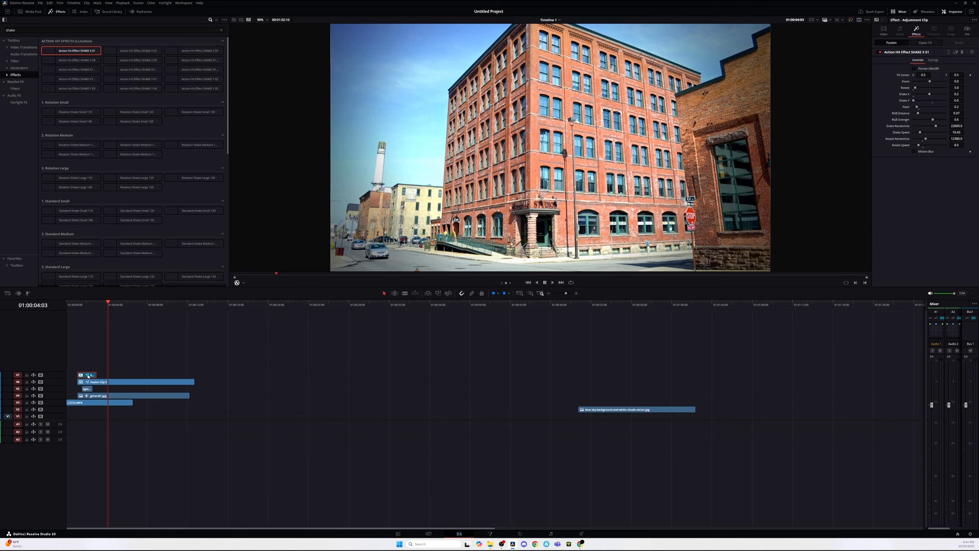
# Step: Trim the adjustment clip slightly shorter and play the composite from near the start
pyautogui.click(78, 305)
pyautogui.press('space')
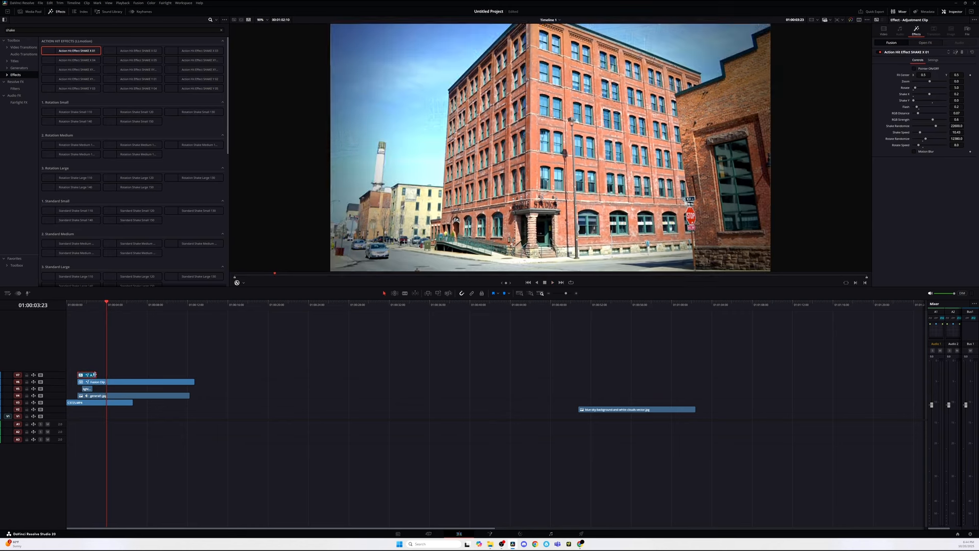
pyautogui.moveTo(94, 375); pyautogui.dragTo(90, 377)
pyautogui.click(74, 305)
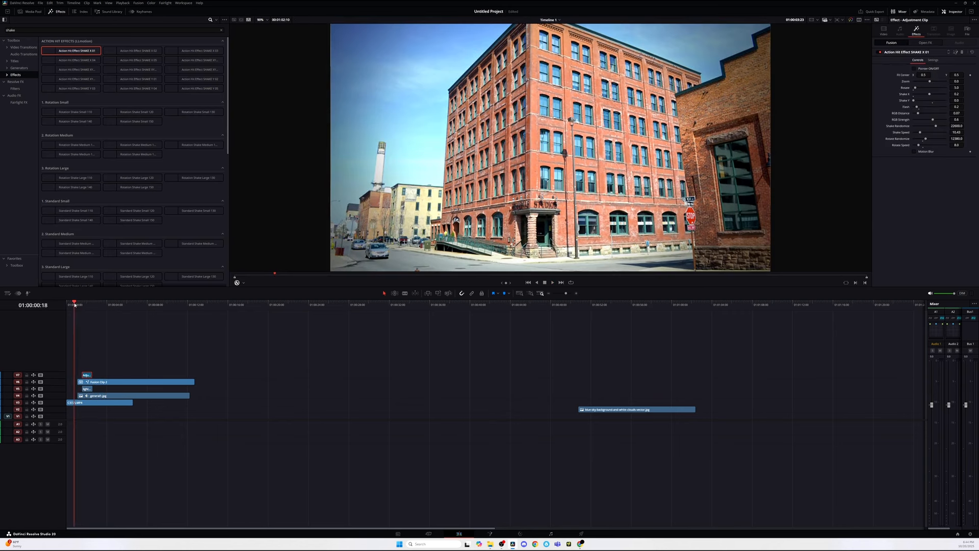
pyautogui.press('space')
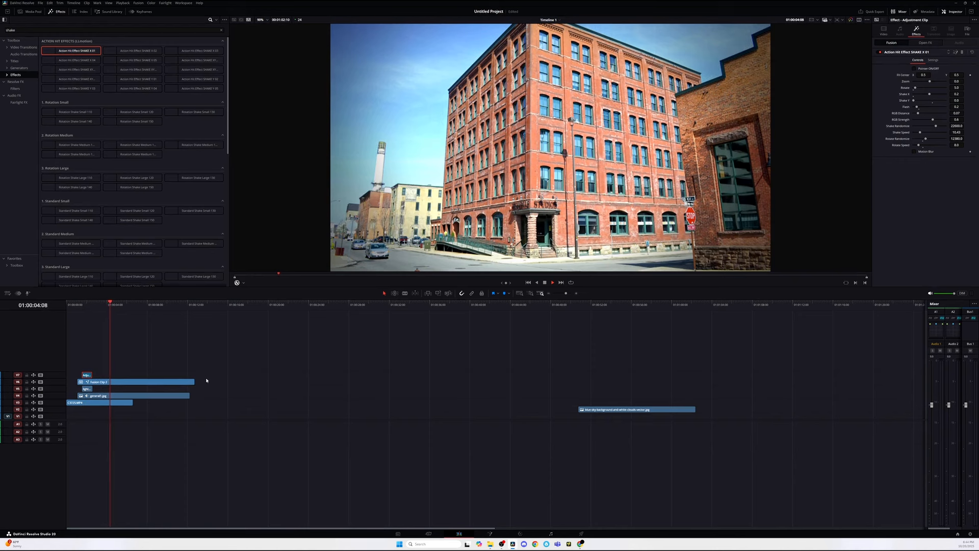
pyautogui.press('space')
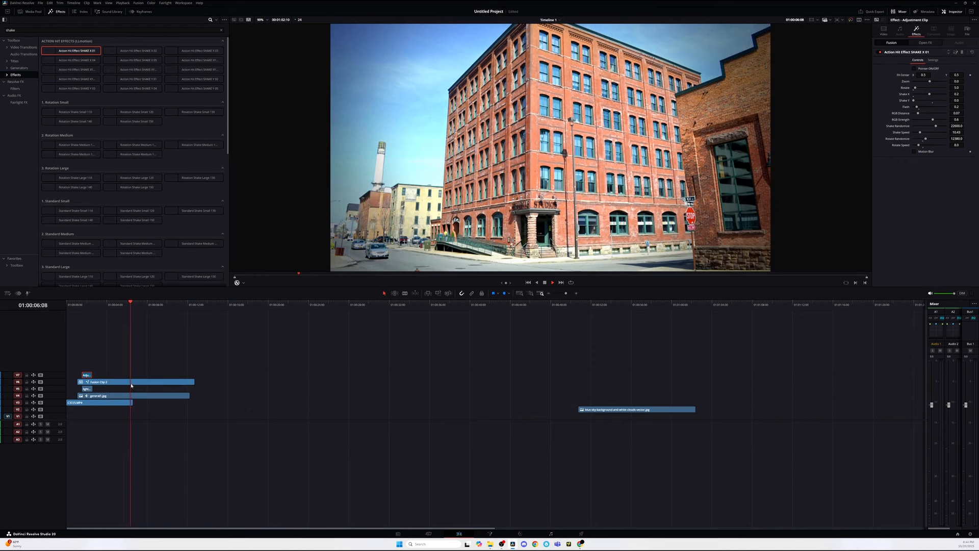
# Step: Blade the Fusion clip and general1.jpg at the playhead and delete both trailing pieces
pyautogui.press('b')
pyautogui.click(131, 382)
pyautogui.click(132, 396)
pyautogui.press('a')
pyautogui.click(136, 397)
pyautogui.press('Delete')
pyautogui.click(140, 382)
pyautogui.press('Delete')
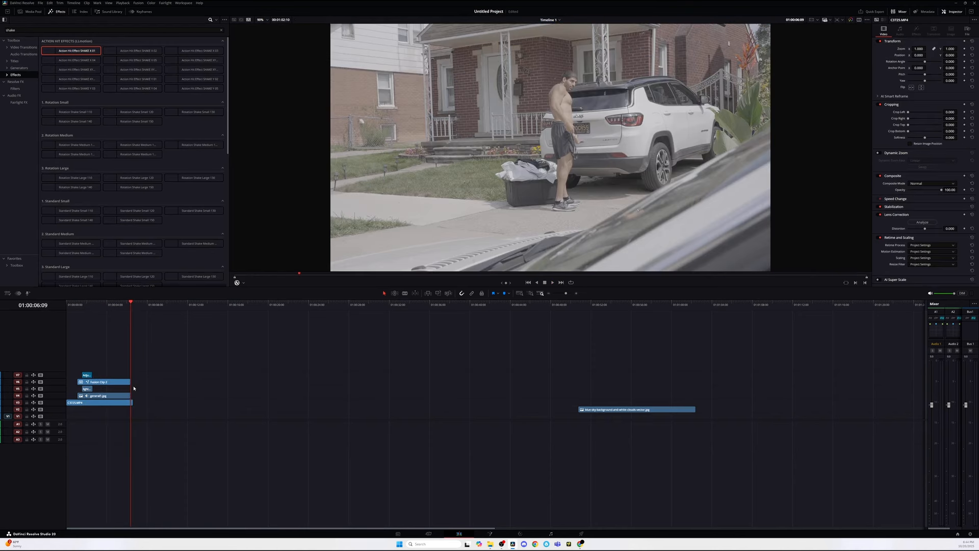
# Step: Extend the Fusion clip's end slightly to meet the footage's end and play from the start
pyautogui.moveTo(119, 306)
pyautogui.mouseDown()
pyautogui.moveTo(109, 306)
pyautogui.moveTo(121, 310)
pyautogui.mouseUp()
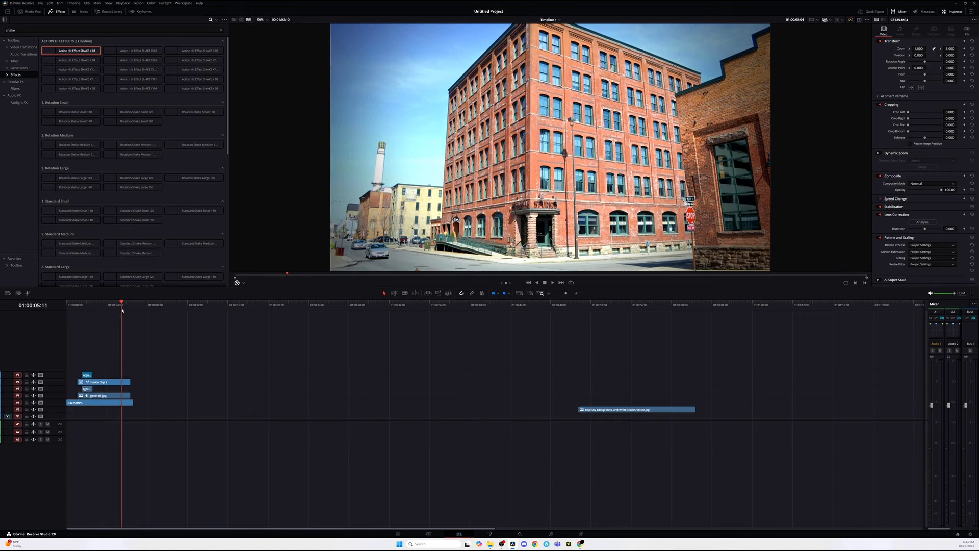
pyautogui.moveTo(130, 378); pyautogui.dragTo(133, 382)
pyautogui.moveTo(101, 319); pyautogui.dragTo(87, 315)
pyautogui.press('space')
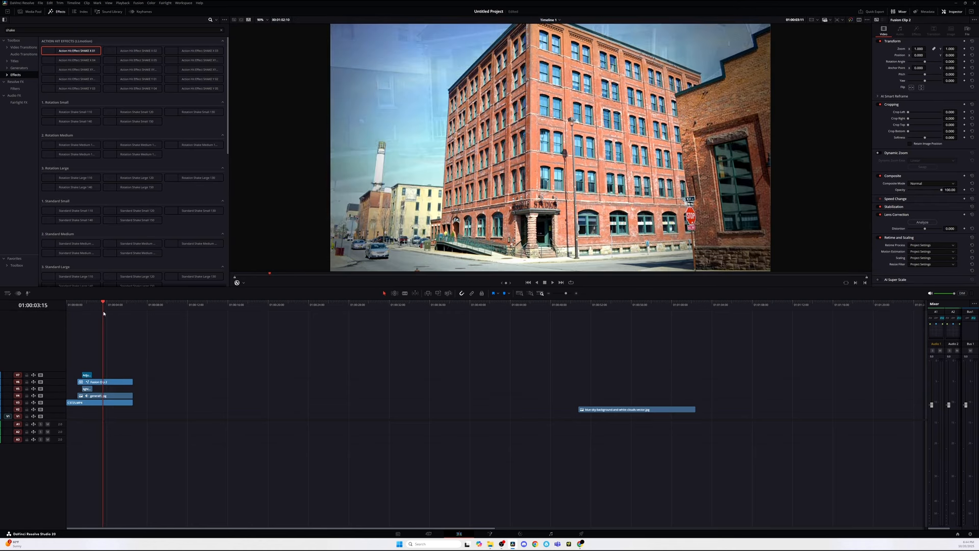